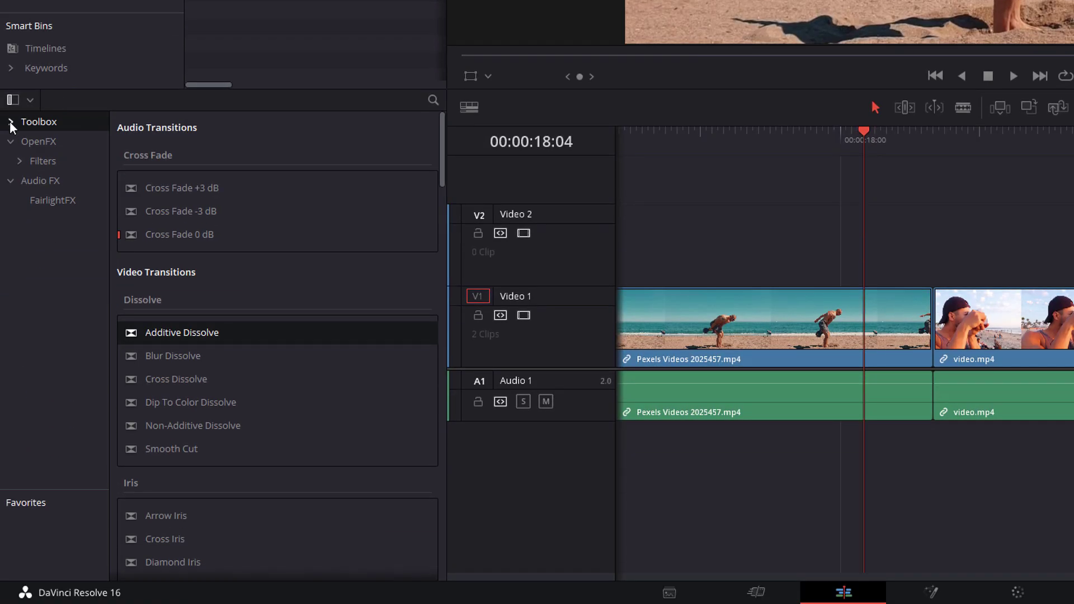
- From Toolbox > Effects, place an Adjustment Clip on Video 2 at the playhead above the cut
{"action": "left_click", "coordinate": [10, 122]}
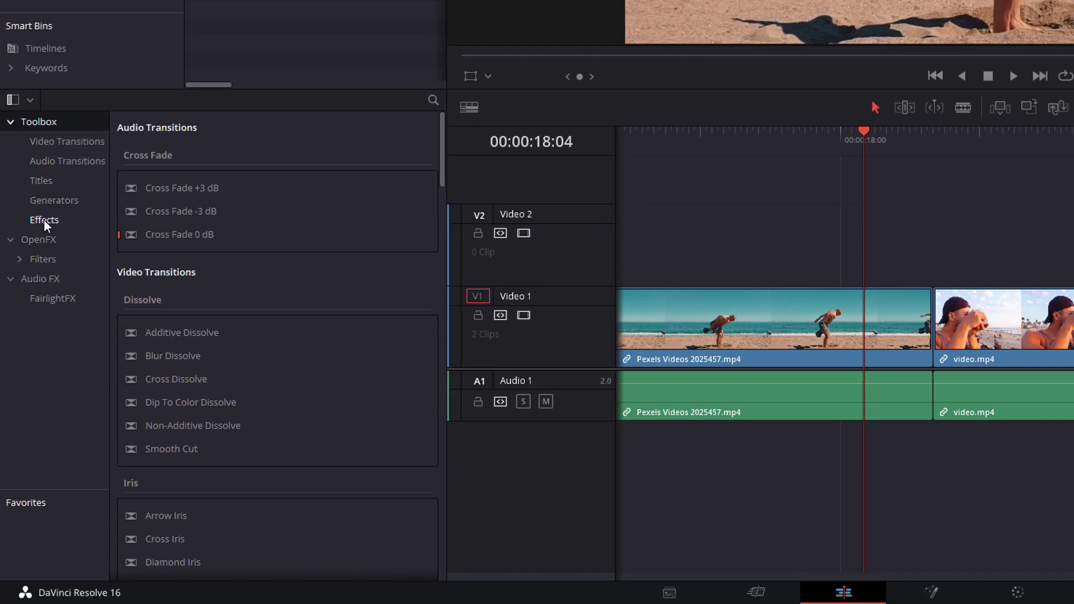
{"action": "left_click", "coordinate": [45, 220]}
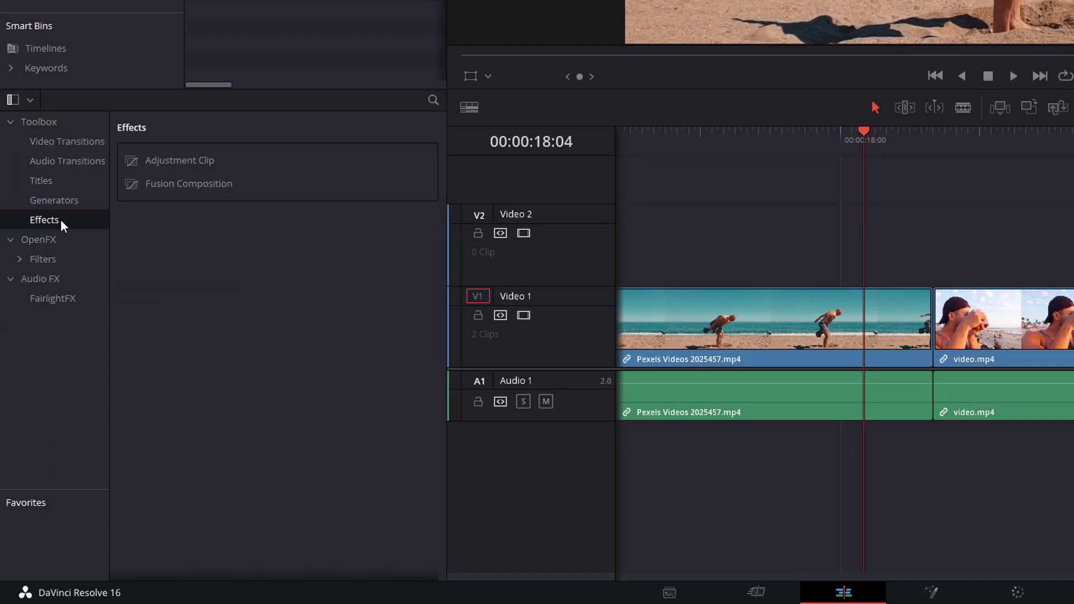
{"action": "left_click_drag", "start_coordinate": [167, 160], "coordinate": [884, 261]}
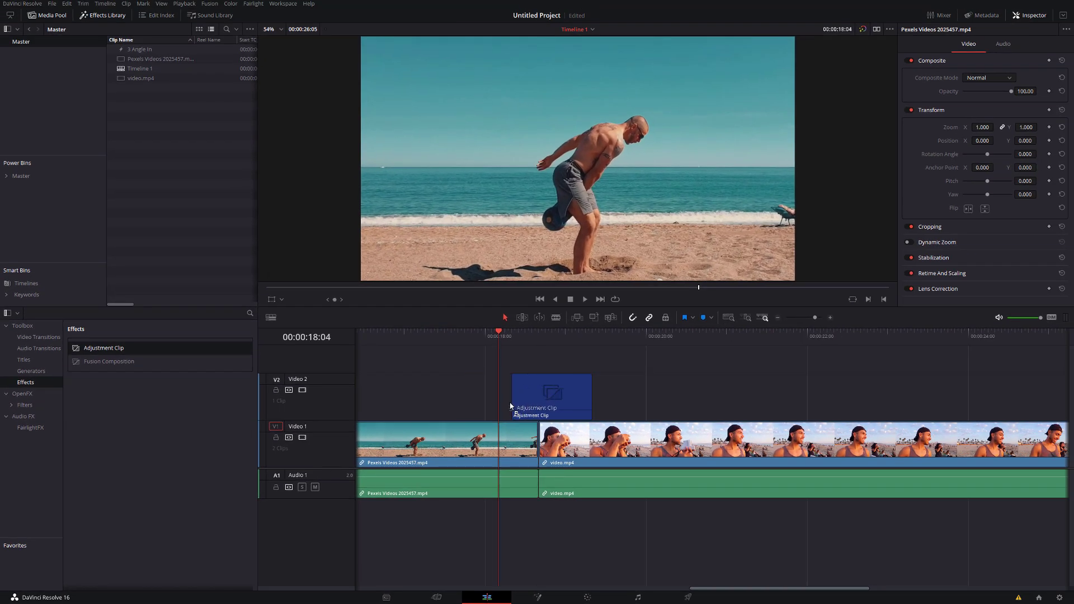
{"action": "left_click_drag", "start_coordinate": [511, 406], "coordinate": [514, 405]}
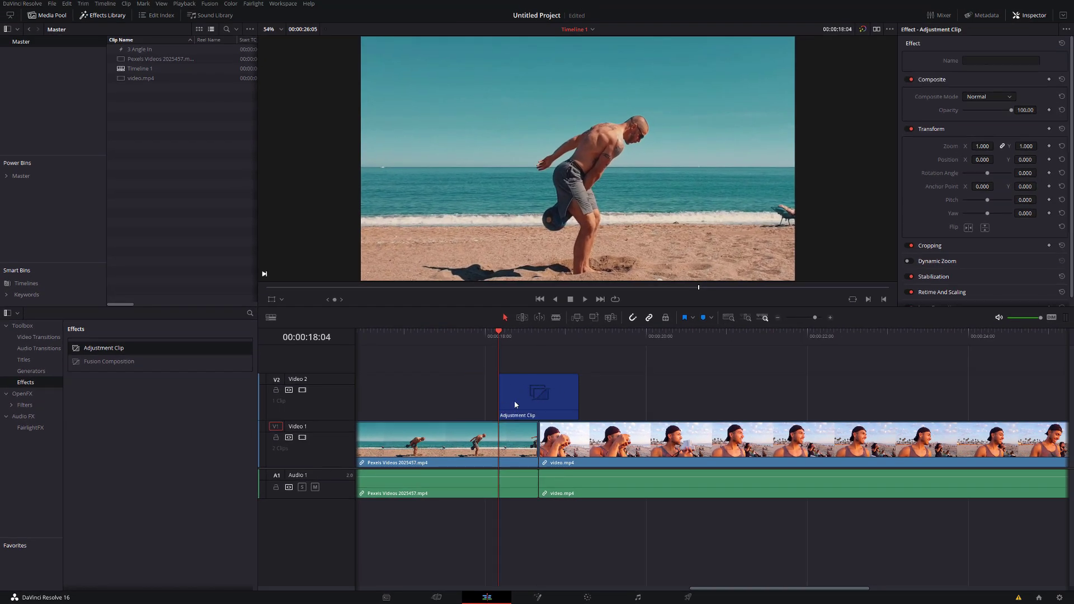
- Select the Adjustment Clip on Video 2 and shorten its end
{"action": "left_click", "coordinate": [551, 395]}
{"action": "left_click_drag", "start_coordinate": [524, 334], "coordinate": [507, 351]}
{"action": "mouse_move", "coordinate": [577, 393]}
{"action": "left_mouse_down"}
{"action": "mouse_move", "coordinate": [549, 394]}
{"action": "mouse_move", "coordinate": [577, 394]}
{"action": "left_mouse_up"}
- Save the clip into the Media Pool, swap the timeline copy for it, and open it in Fusion at 18:16
{"action": "left_click_drag", "start_coordinate": [534, 396], "coordinate": [165, 167]}
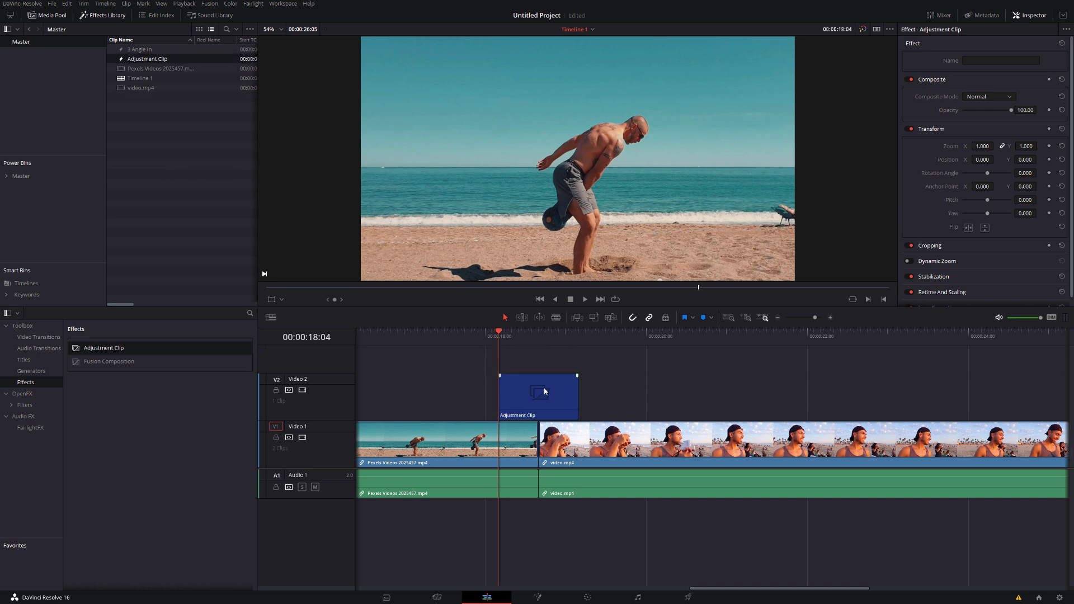
{"action": "key", "text": "Delete"}
{"action": "left_click_drag", "start_coordinate": [147, 59], "coordinate": [502, 398]}
{"action": "left_click_drag", "start_coordinate": [502, 334], "coordinate": [543, 338]}
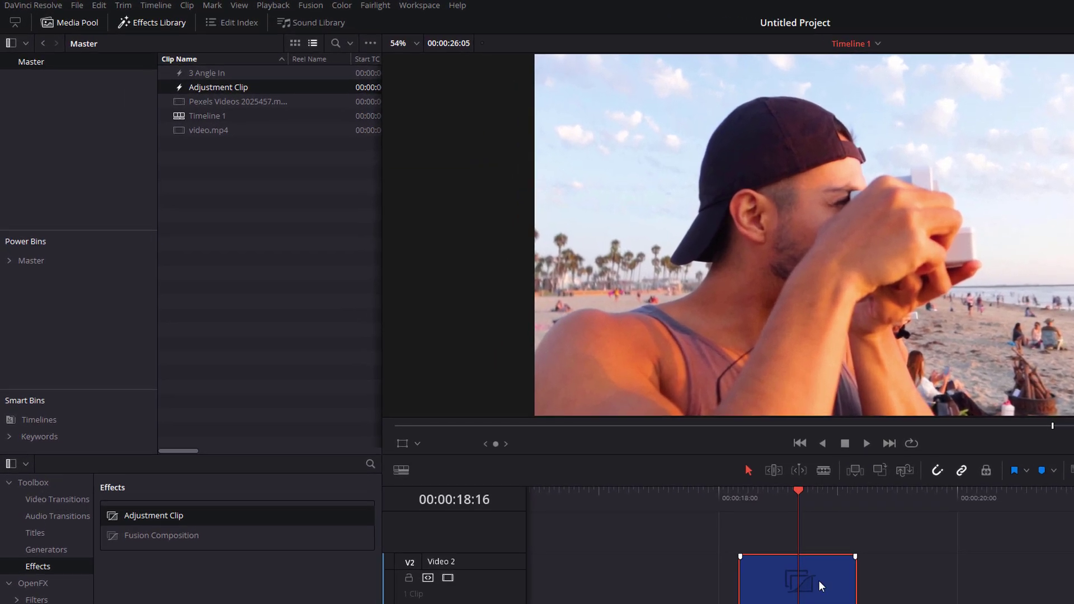
{"action": "key", "text": "shift+5"}
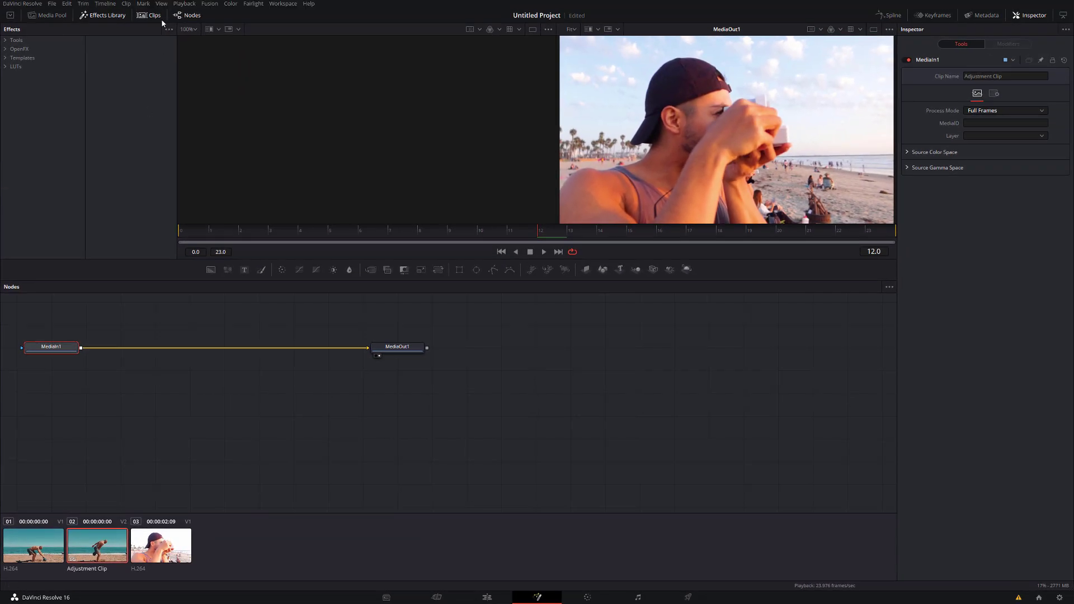
- Hide the Clips strip and set MediaIn1 and MediaOut1 level on a straight link
{"action": "left_click", "coordinate": [150, 16]}
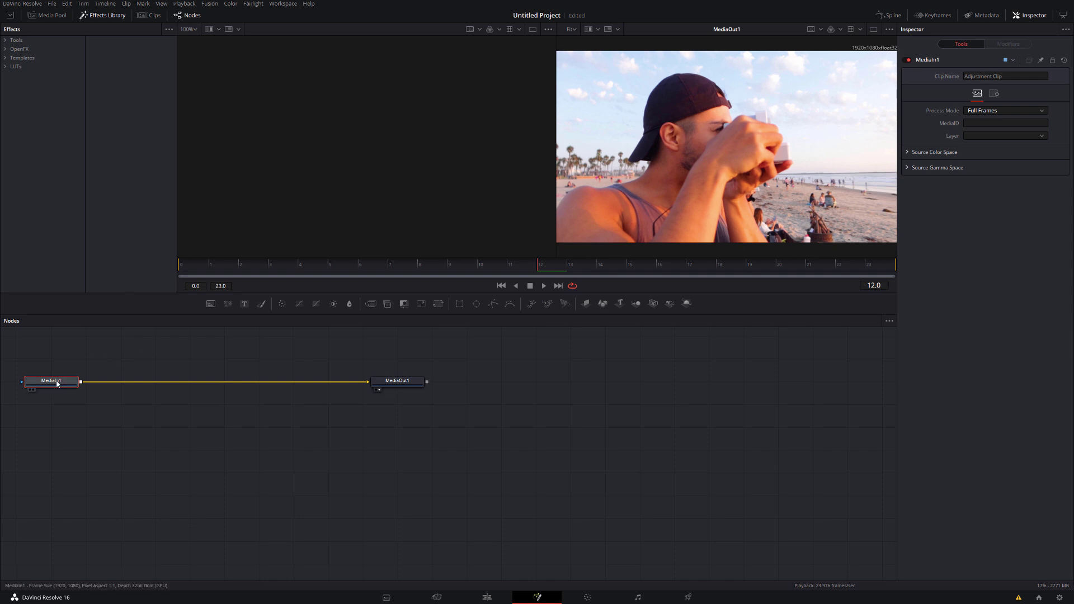
{"action": "left_click_drag", "start_coordinate": [62, 380], "coordinate": [141, 396]}
{"action": "left_click_drag", "start_coordinate": [390, 385], "coordinate": [425, 398]}
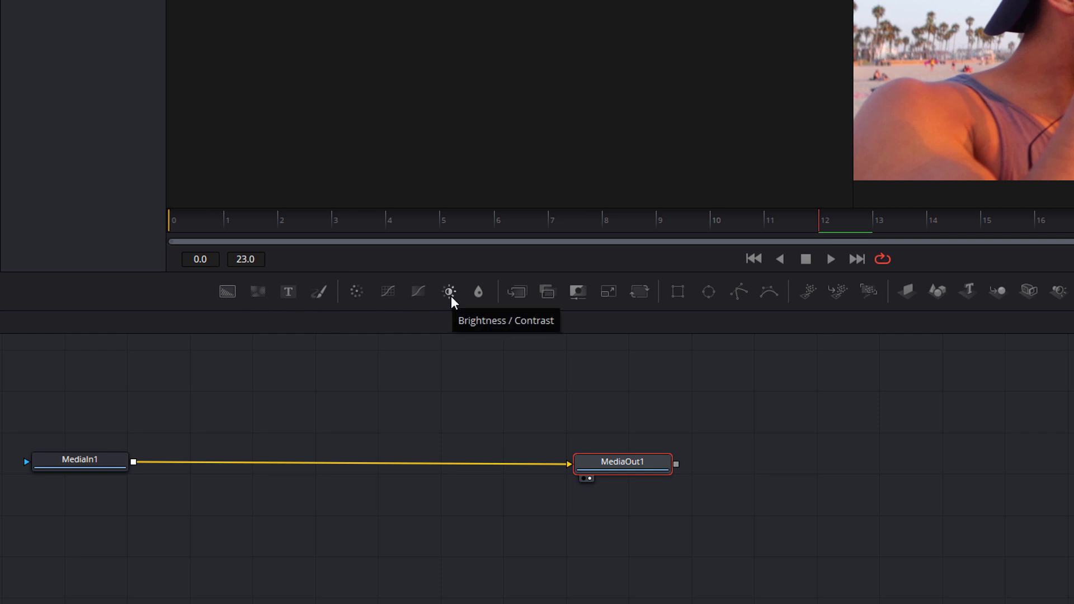
- Insert a Brightness/Contrast node on the link between MediaIn1 and MediaOut1
{"action": "left_click_drag", "start_coordinate": [449, 290], "coordinate": [352, 462]}
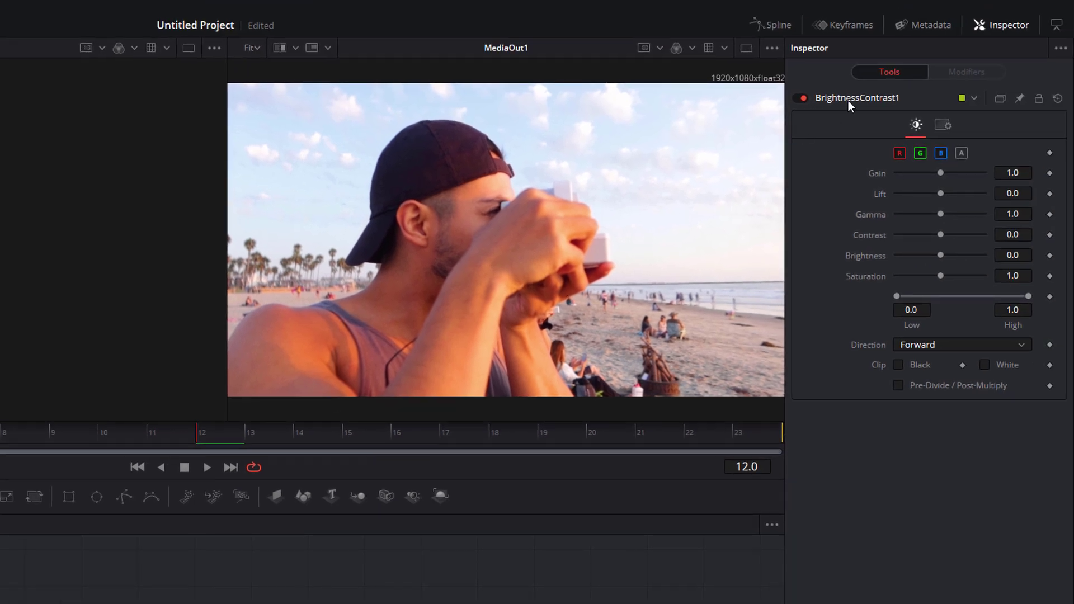
{"action": "left_click", "coordinate": [1002, 28]}
{"action": "left_click", "coordinate": [1003, 28]}
- Try Gain values up to 5.0 and a raised Lift, then reset Gain, Lift and Gamma to defaults
{"action": "left_click_drag", "start_coordinate": [943, 173], "coordinate": [1010, 174]}
{"action": "left_click_drag", "start_coordinate": [943, 194], "coordinate": [952, 216]}
{"action": "double_click", "coordinate": [881, 213]}
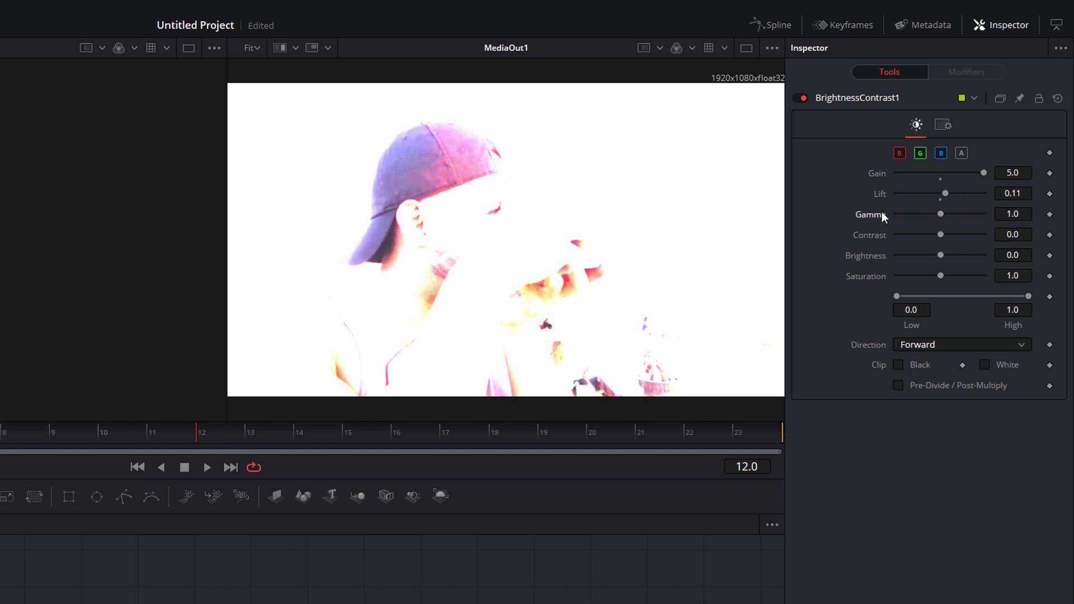
{"action": "double_click", "coordinate": [881, 192]}
{"action": "double_click", "coordinate": [876, 173]}
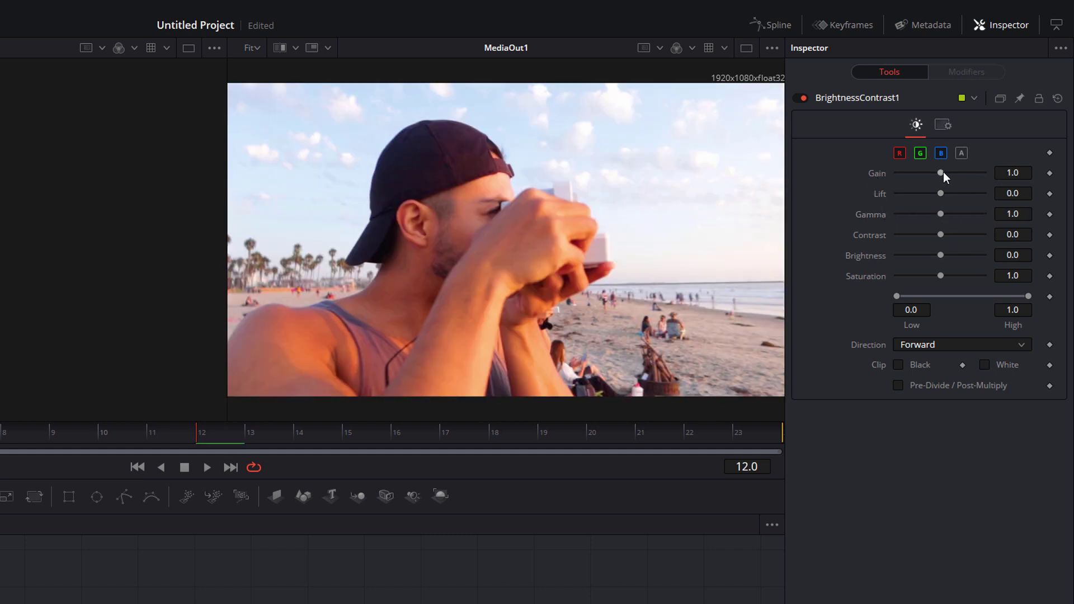
{"action": "mouse_move", "coordinate": [942, 174]}
{"action": "left_mouse_down"}
{"action": "mouse_move", "coordinate": [984, 172]}
{"action": "mouse_move", "coordinate": [941, 171]}
{"action": "left_mouse_up"}
{"action": "double_click", "coordinate": [874, 174]}
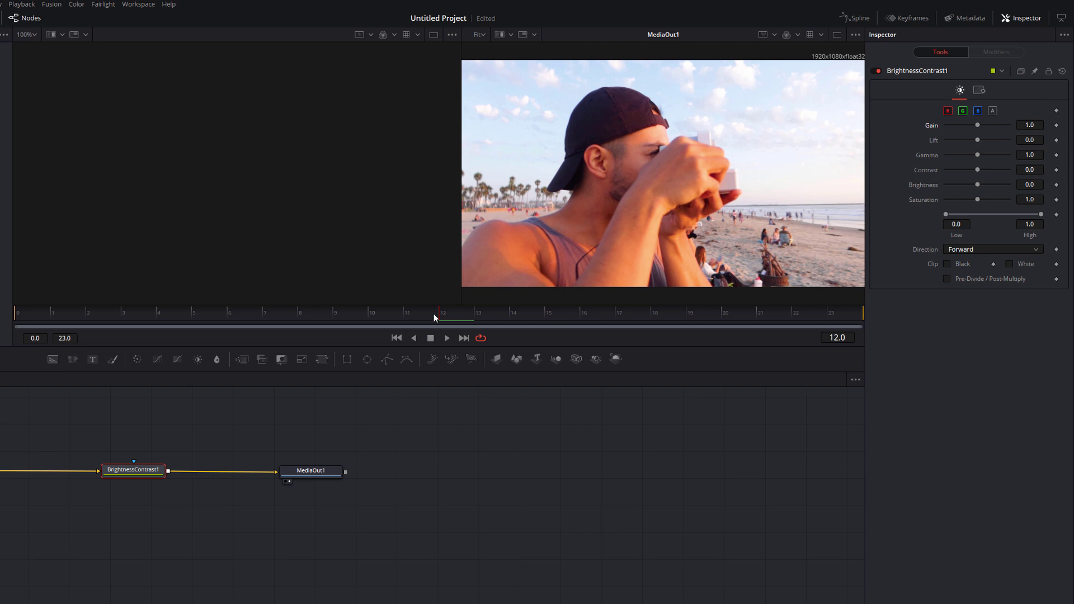
{"action": "left_click_drag", "start_coordinate": [440, 316], "coordinate": [14, 324]}
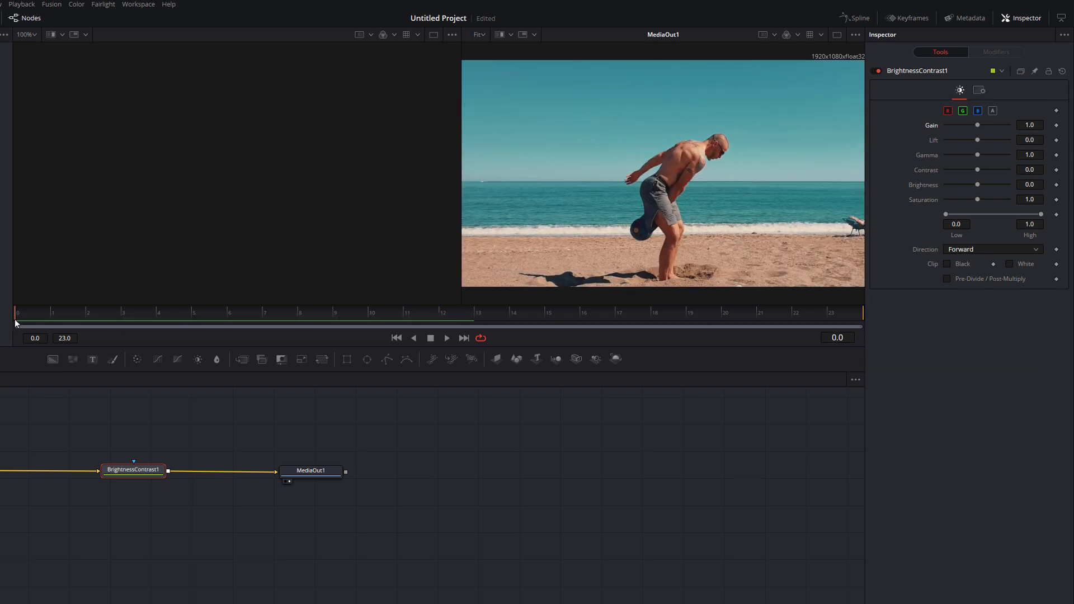
- Keyframe Gain at frames 0 and 12, raising it to 5.0 at frame 12
{"action": "left_click", "coordinate": [1057, 126]}
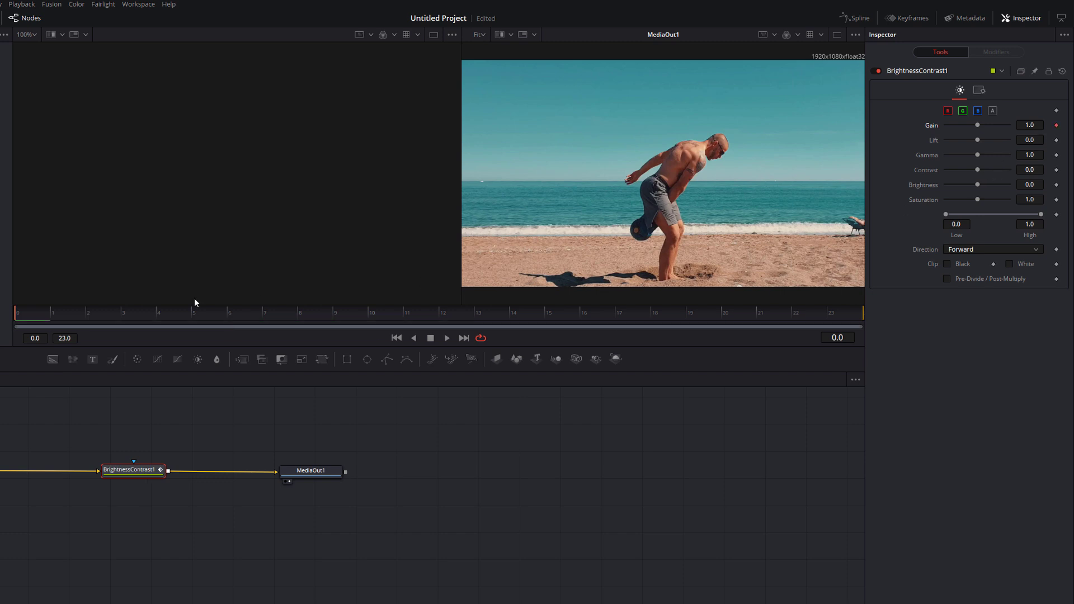
{"action": "left_click_drag", "start_coordinate": [19, 319], "coordinate": [467, 319]}
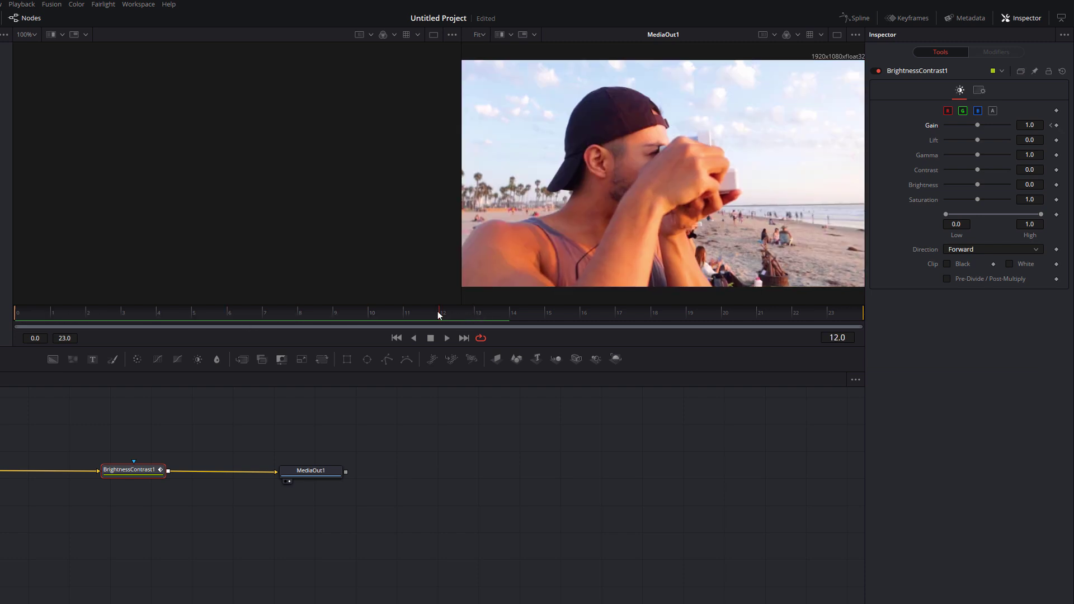
{"action": "left_click", "coordinate": [1057, 125]}
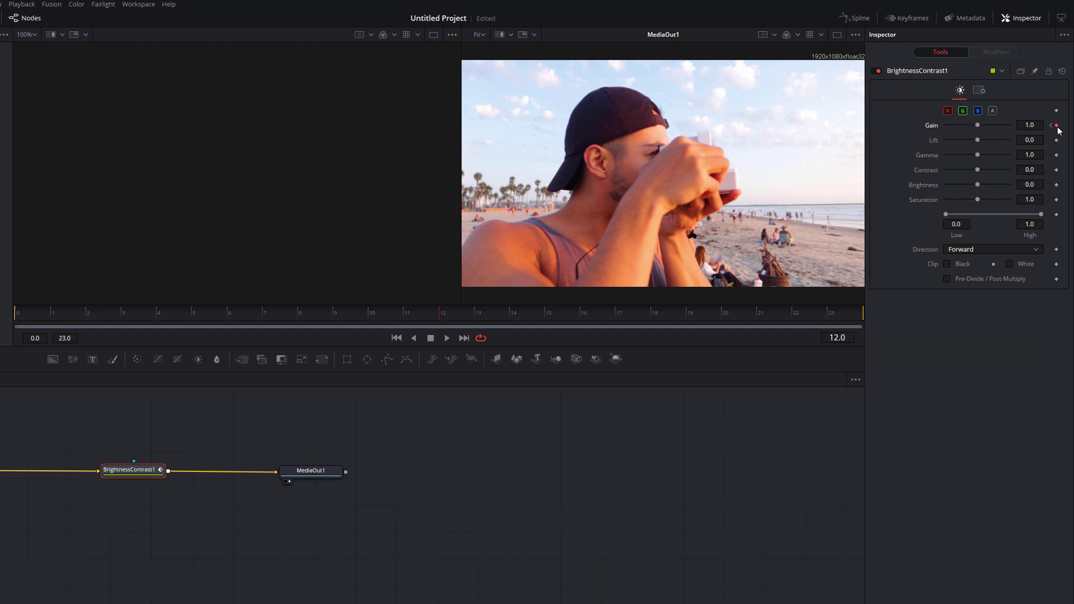
{"action": "left_click_drag", "start_coordinate": [452, 319], "coordinate": [877, 311]}
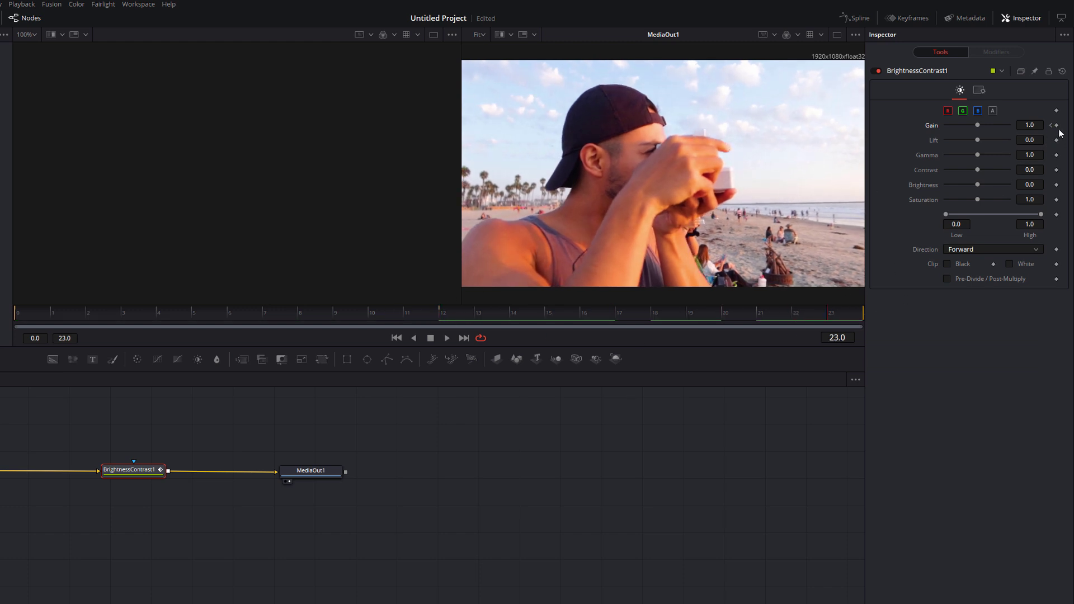
{"action": "left_click_drag", "start_coordinate": [582, 318], "coordinate": [434, 320]}
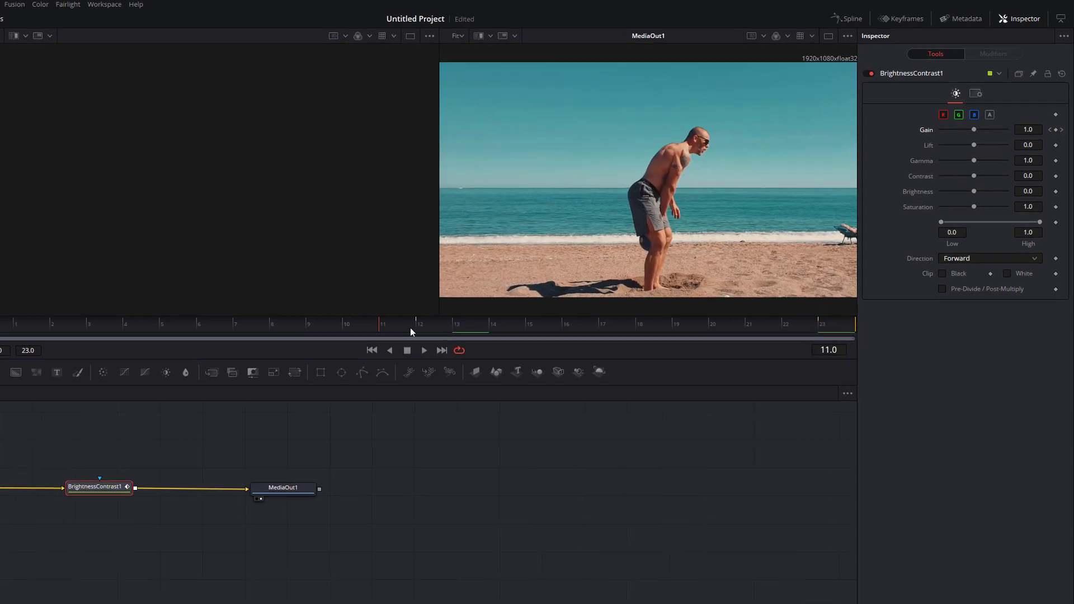
{"action": "left_click", "coordinate": [411, 332]}
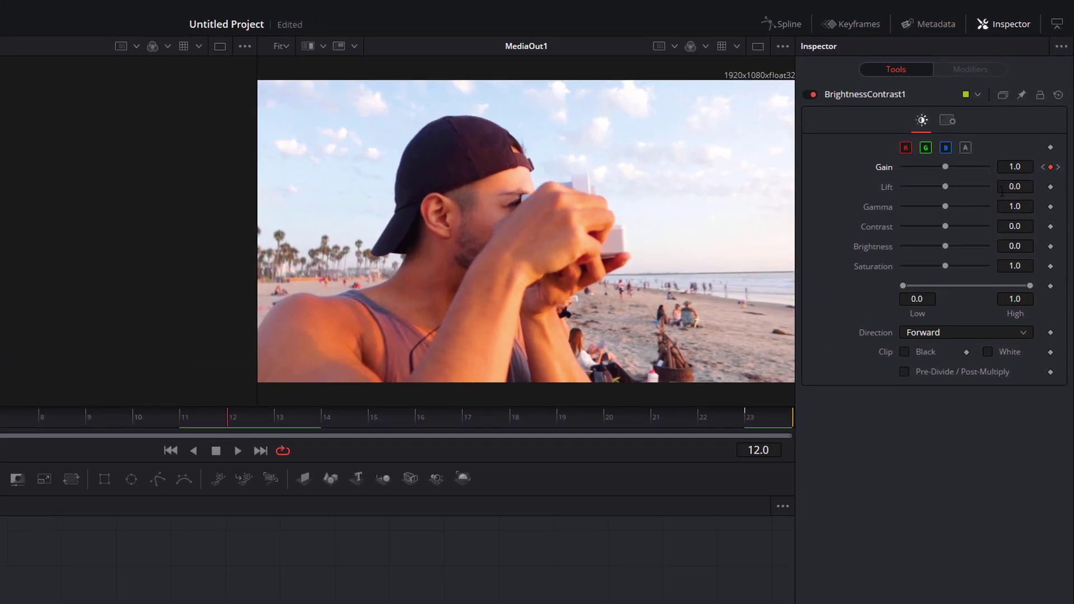
{"action": "left_click_drag", "start_coordinate": [950, 168], "coordinate": [996, 168]}
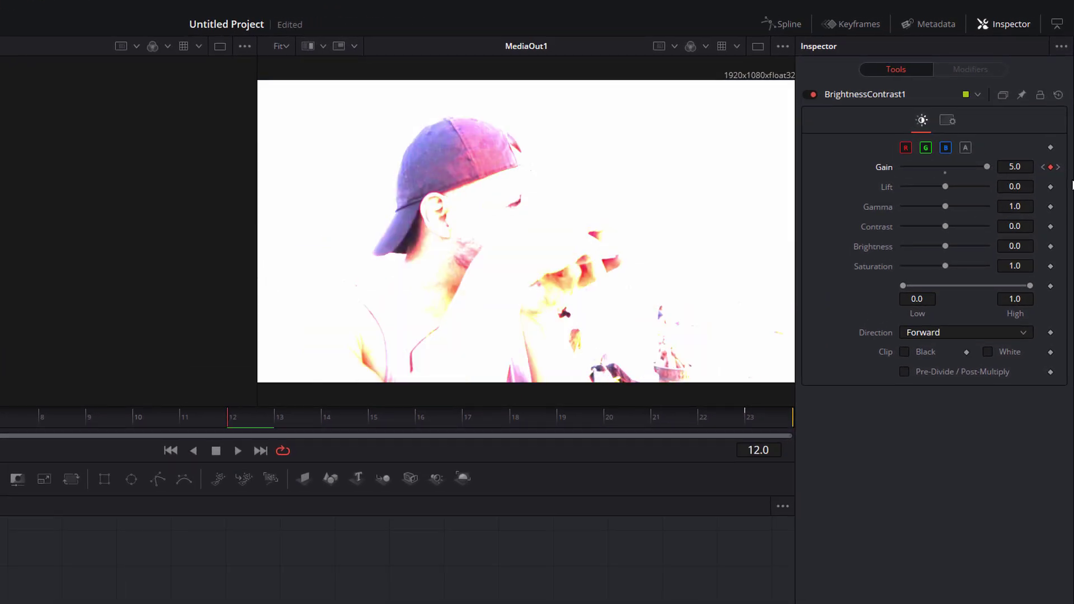
- Step through the Gain keyframes at frames 0, 12 and 23 to verify the spike
{"action": "left_click", "coordinate": [1043, 167]}
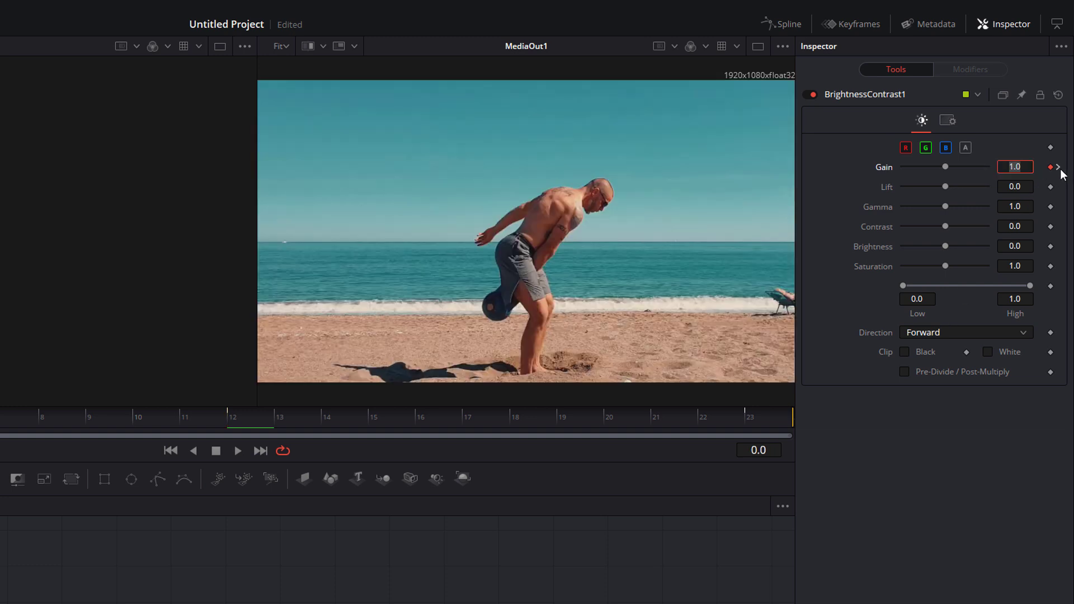
{"action": "left_click", "coordinate": [1059, 167]}
{"action": "left_click", "coordinate": [1059, 167]}
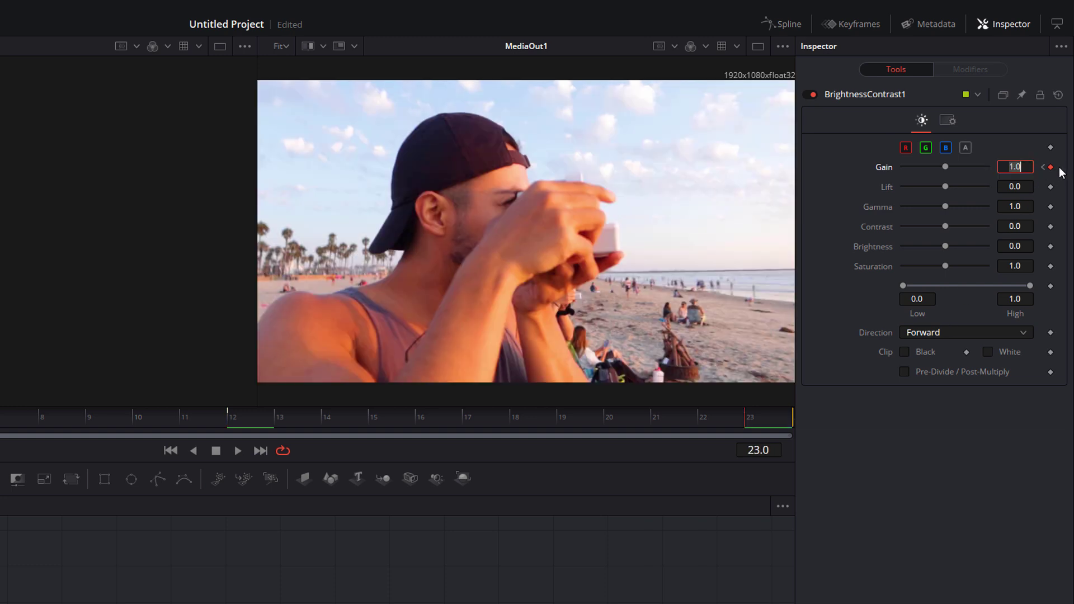
{"action": "left_click", "coordinate": [1044, 167]}
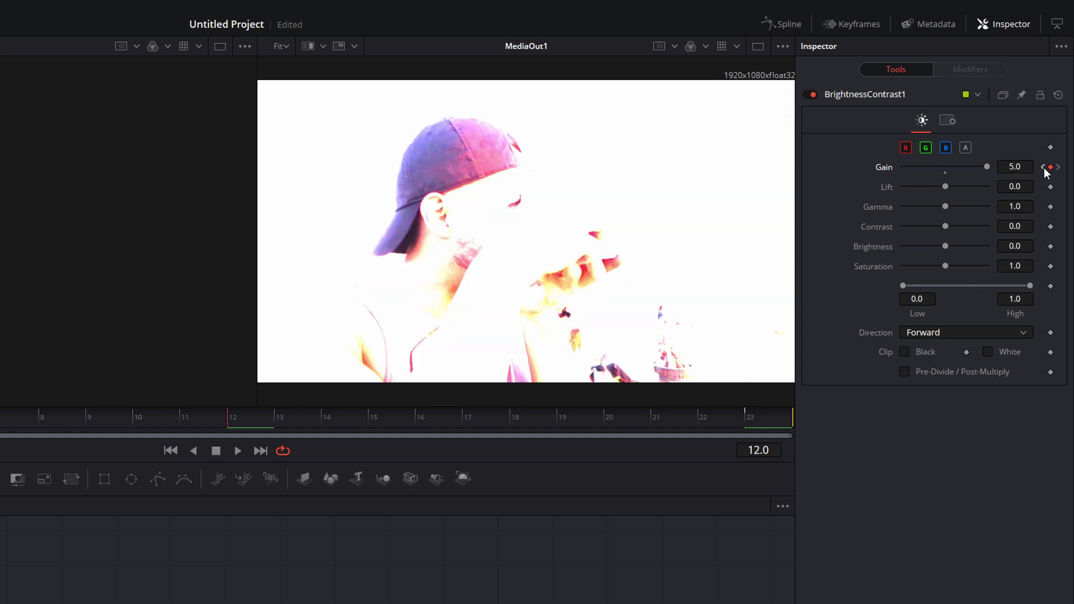
{"action": "left_click", "coordinate": [1044, 167]}
{"action": "left_click", "coordinate": [1059, 167]}
{"action": "left_click", "coordinate": [1059, 167]}
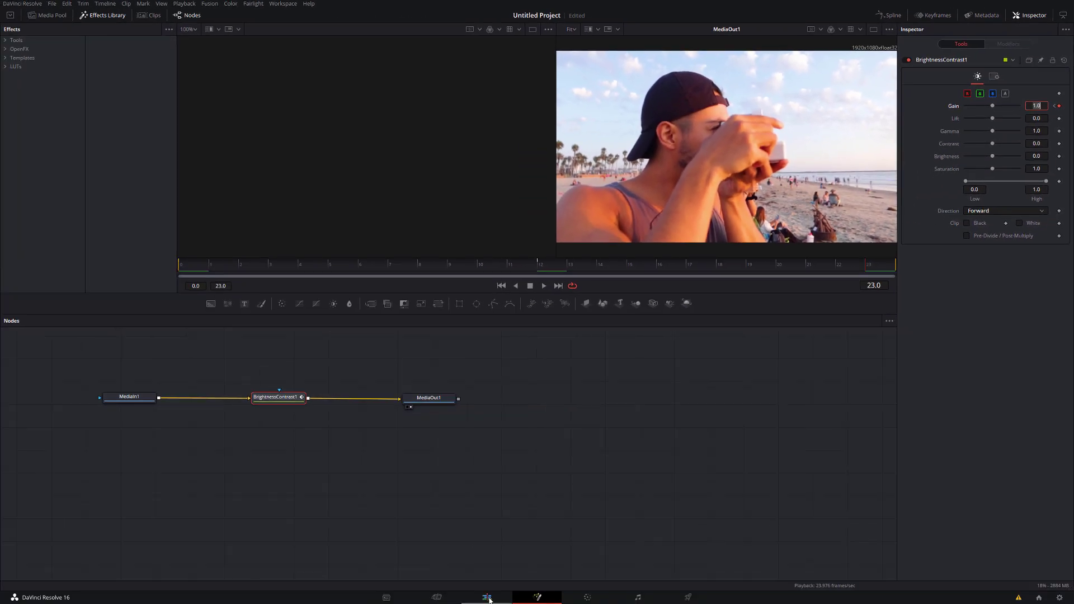
- On the Edit page, play across the Adjustment Clip from just before it to preview the flash
{"action": "left_click", "coordinate": [488, 597]}
{"action": "left_click_drag", "start_coordinate": [496, 337], "coordinate": [456, 330]}
{"action": "key", "text": "space"}
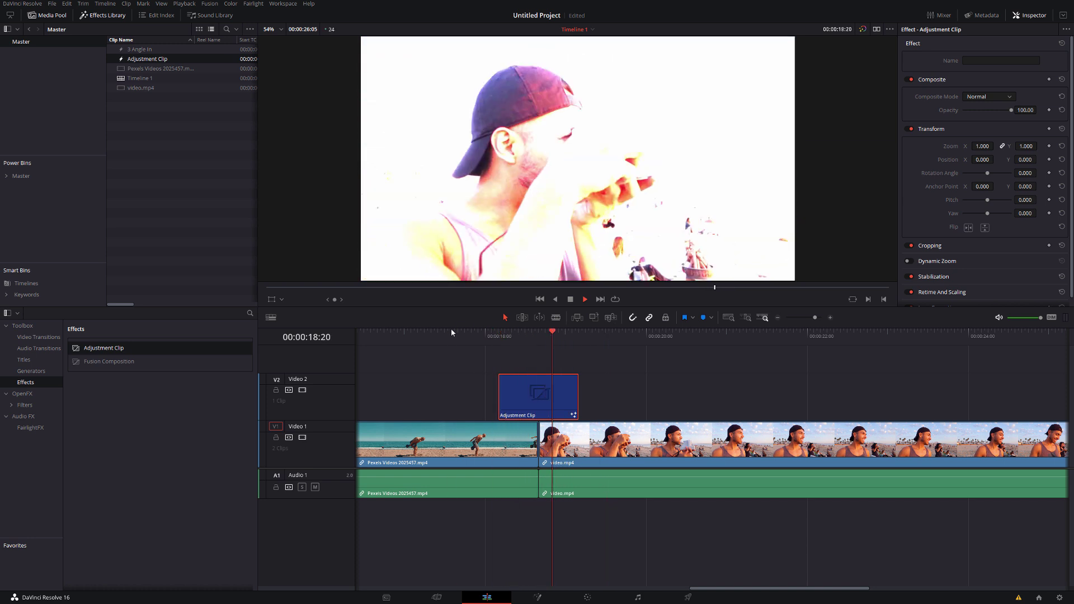
{"action": "key", "text": "space"}
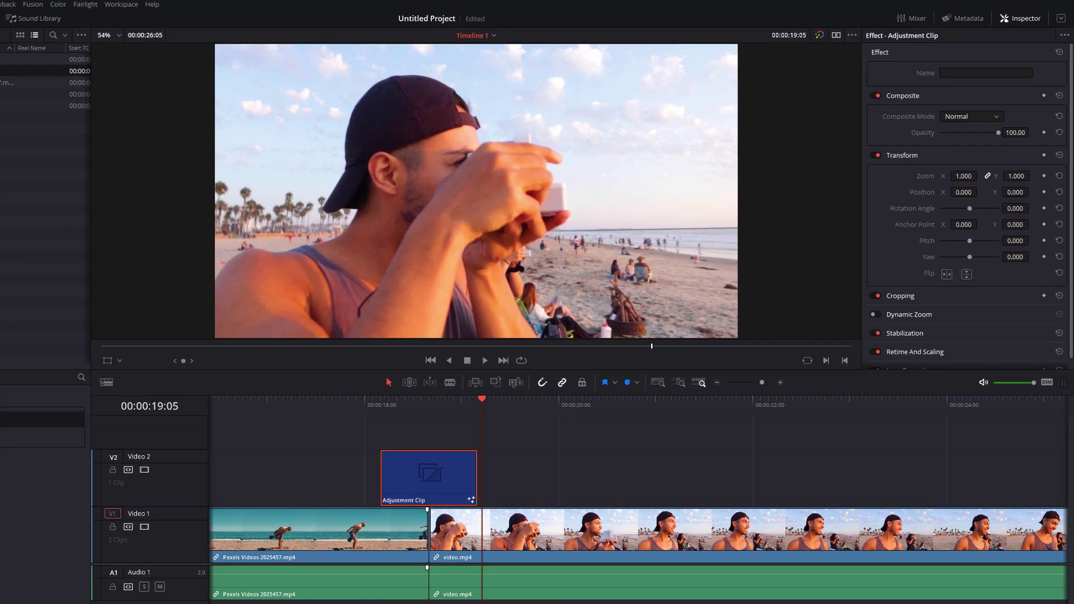
- On the Fusion page, open the Spline panel showing BrightnessContrast1's Gain curve
{"action": "left_click", "coordinate": [537, 597]}
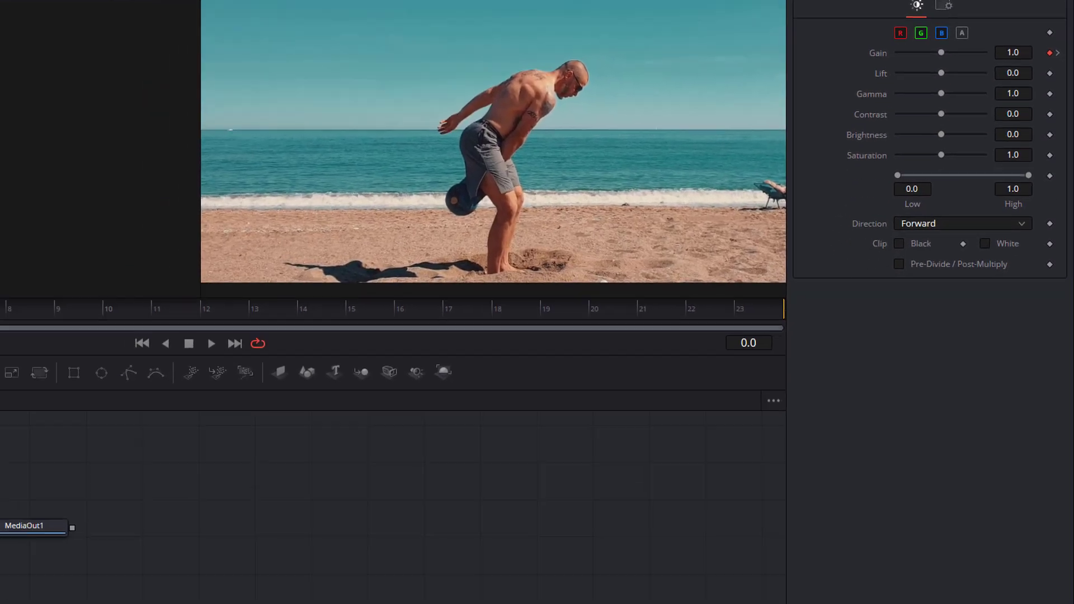
{"action": "left_click", "coordinate": [747, 26]}
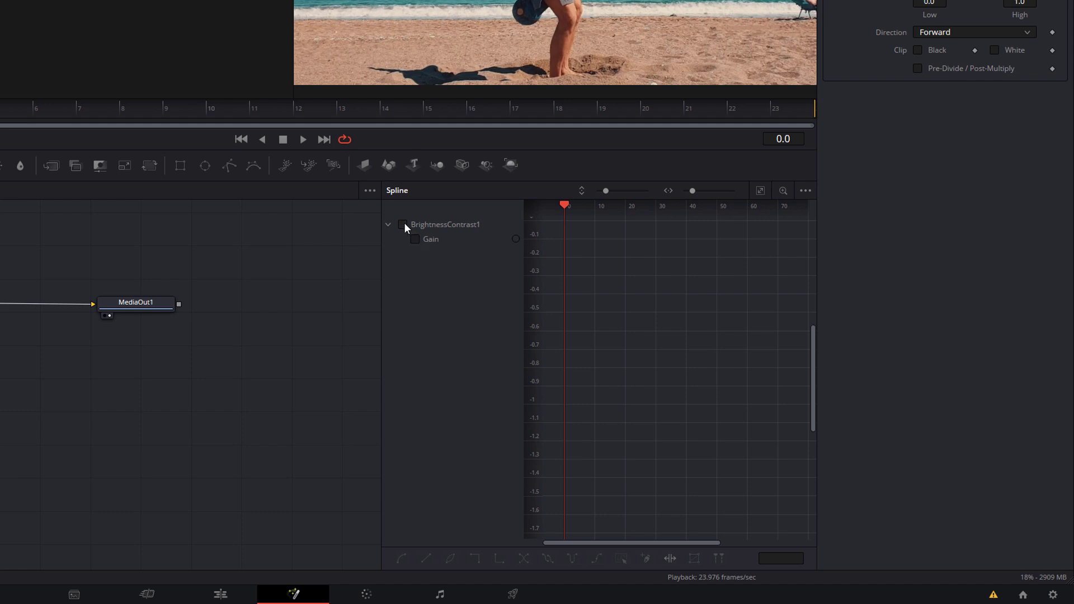
{"action": "left_click", "coordinate": [403, 224]}
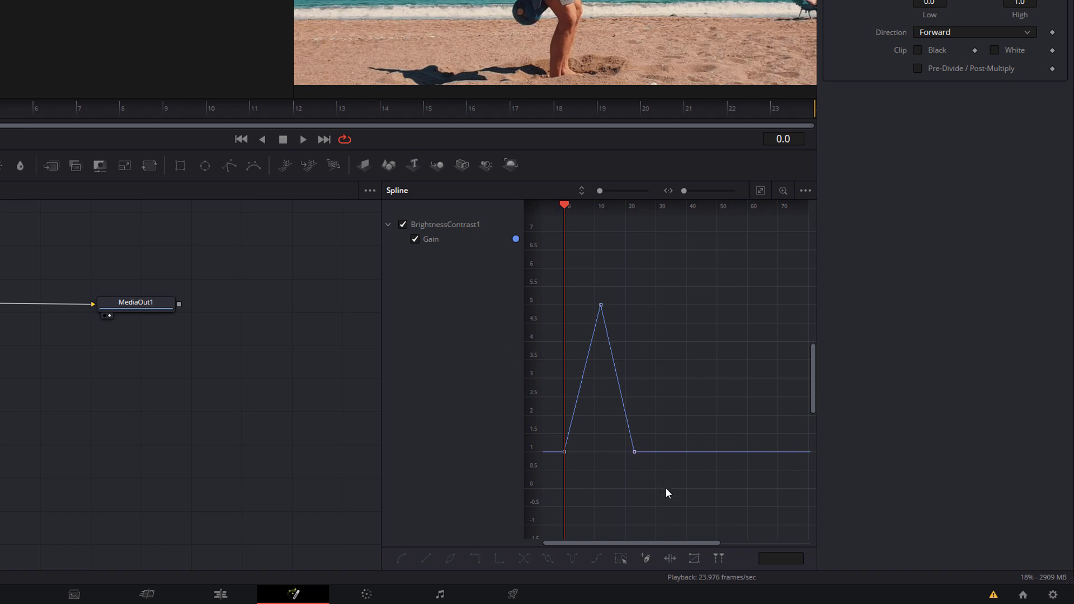
- Smooth all Gain keyframes into a bell curve, ease the rise handle, then scrub and play
{"action": "left_click_drag", "start_coordinate": [670, 488], "coordinate": [552, 276]}
{"action": "key", "text": "shift+s"}
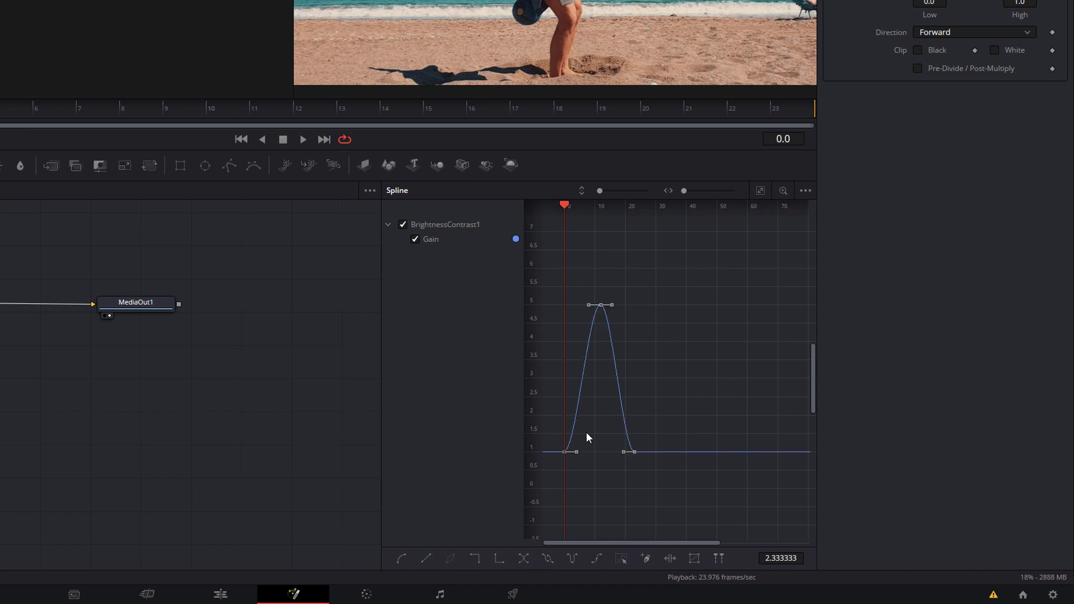
{"action": "left_click_drag", "start_coordinate": [576, 454], "coordinate": [583, 453]}
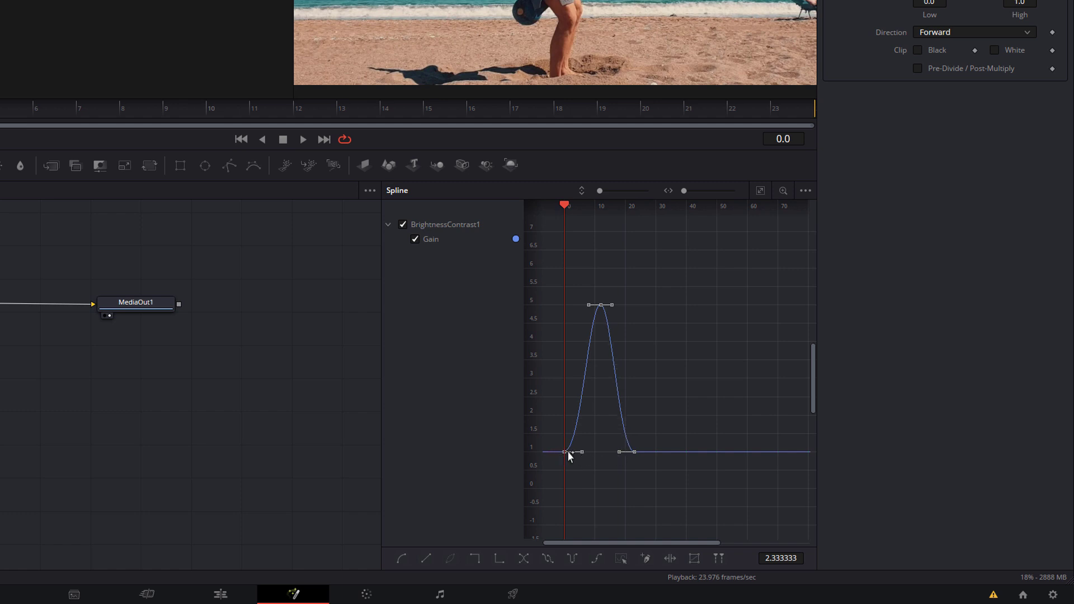
{"action": "mouse_move", "coordinate": [562, 209]}
{"action": "left_mouse_down"}
{"action": "mouse_move", "coordinate": [547, 206]}
{"action": "mouse_move", "coordinate": [616, 207]}
{"action": "mouse_move", "coordinate": [570, 213]}
{"action": "mouse_move", "coordinate": [640, 227]}
{"action": "mouse_move", "coordinate": [554, 227]}
{"action": "left_mouse_up"}
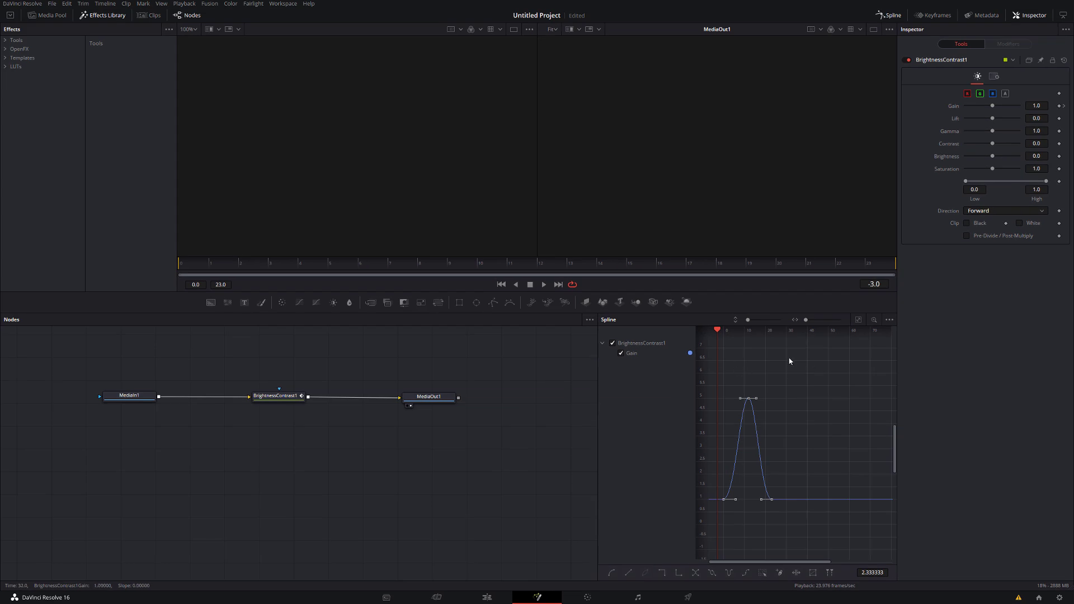
{"action": "key", "text": "space"}
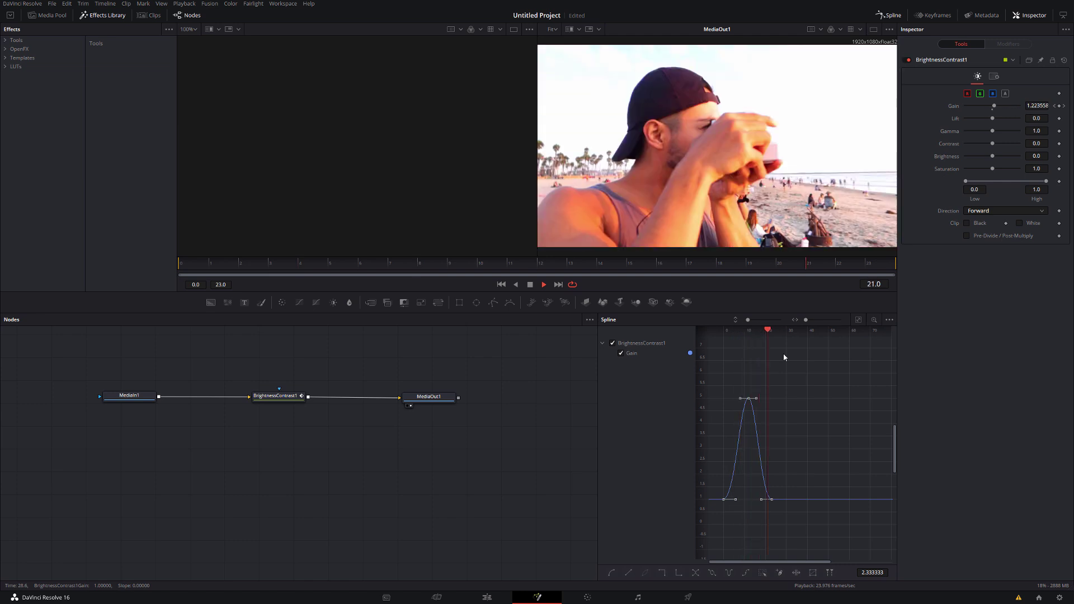
{"action": "left_click", "coordinate": [726, 336]}
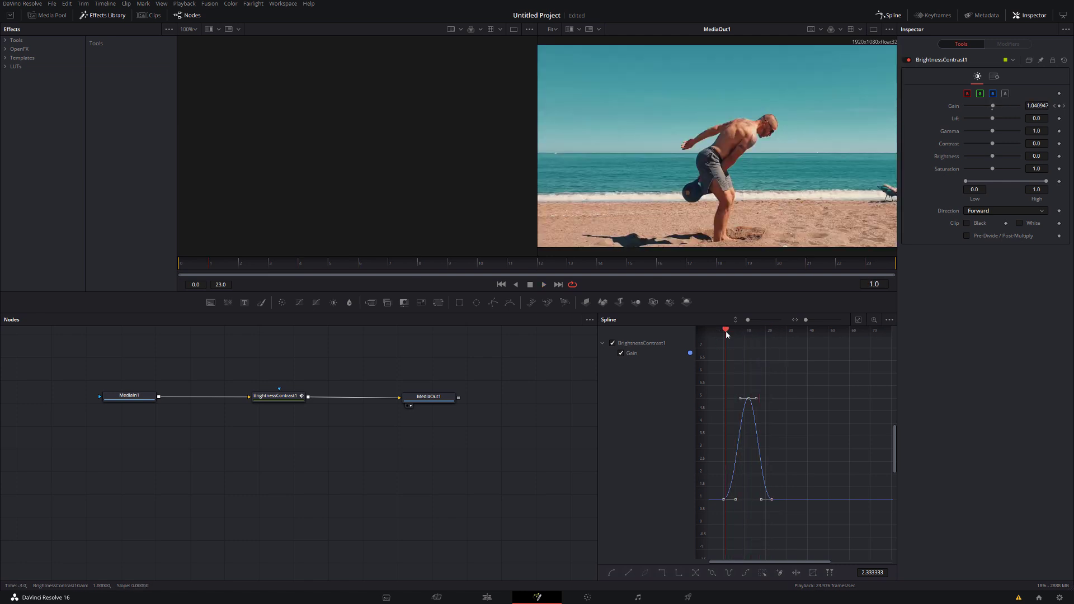
{"action": "left_click_drag", "start_coordinate": [728, 333], "coordinate": [757, 344]}
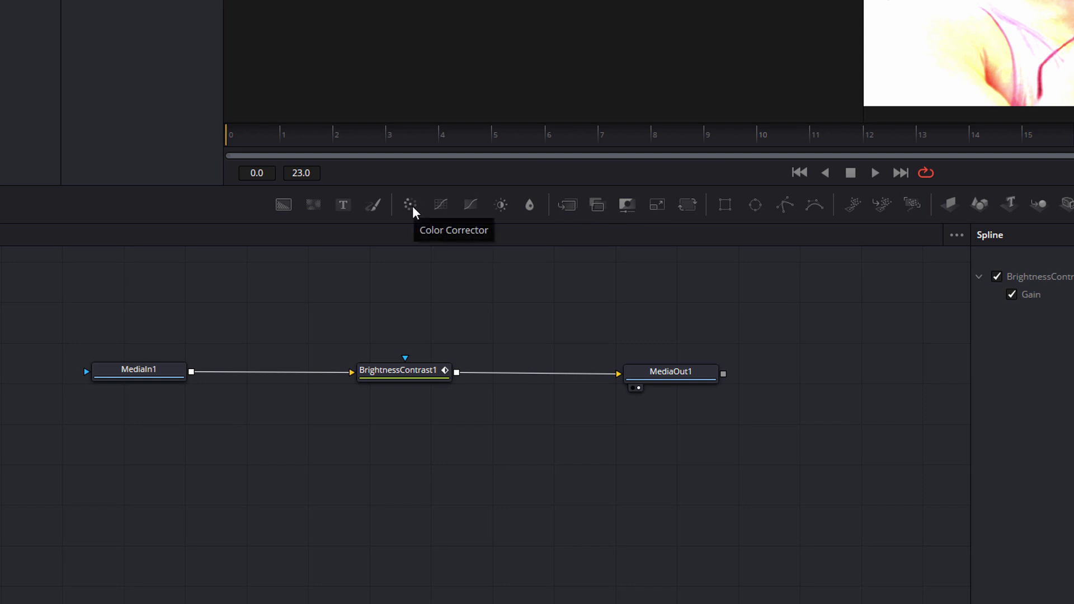
- Insert a Color Corrector after BrightnessContrast1, test a green tint, then return it to neutral
{"action": "left_click_drag", "start_coordinate": [410, 206], "coordinate": [539, 371]}
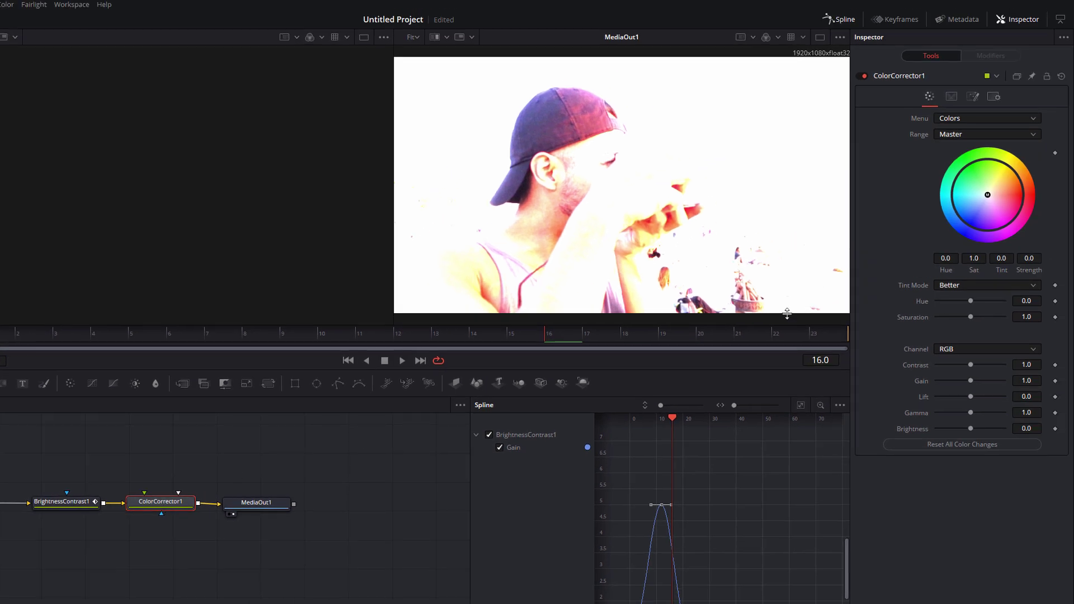
{"action": "mouse_move", "coordinate": [989, 199]}
{"action": "left_mouse_down"}
{"action": "mouse_move", "coordinate": [967, 227]}
{"action": "mouse_move", "coordinate": [954, 190]}
{"action": "mouse_move", "coordinate": [1011, 146]}
{"action": "mouse_move", "coordinate": [1023, 190]}
{"action": "mouse_move", "coordinate": [1001, 224]}
{"action": "mouse_move", "coordinate": [1010, 215]}
{"action": "mouse_move", "coordinate": [985, 192]}
{"action": "left_mouse_up"}
{"action": "left_click_drag", "start_coordinate": [984, 192], "coordinate": [988, 195]}
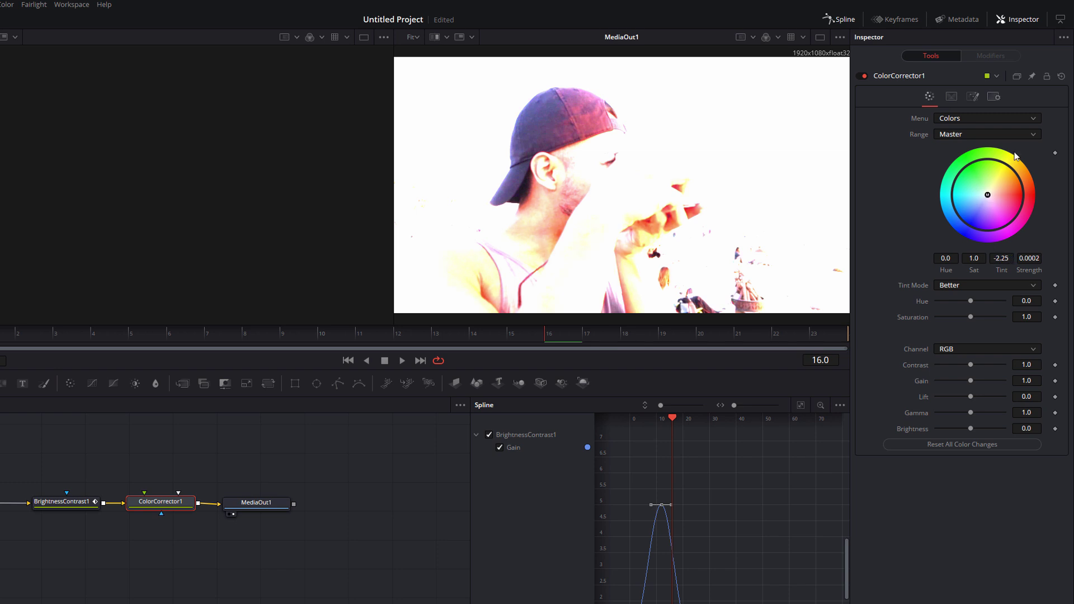
- Reset the Color Corrector and keyframe its neutral colour wheel at frame 0
{"action": "left_click", "coordinate": [1061, 77]}
{"action": "left_click_drag", "start_coordinate": [532, 338], "coordinate": [1, 333]}
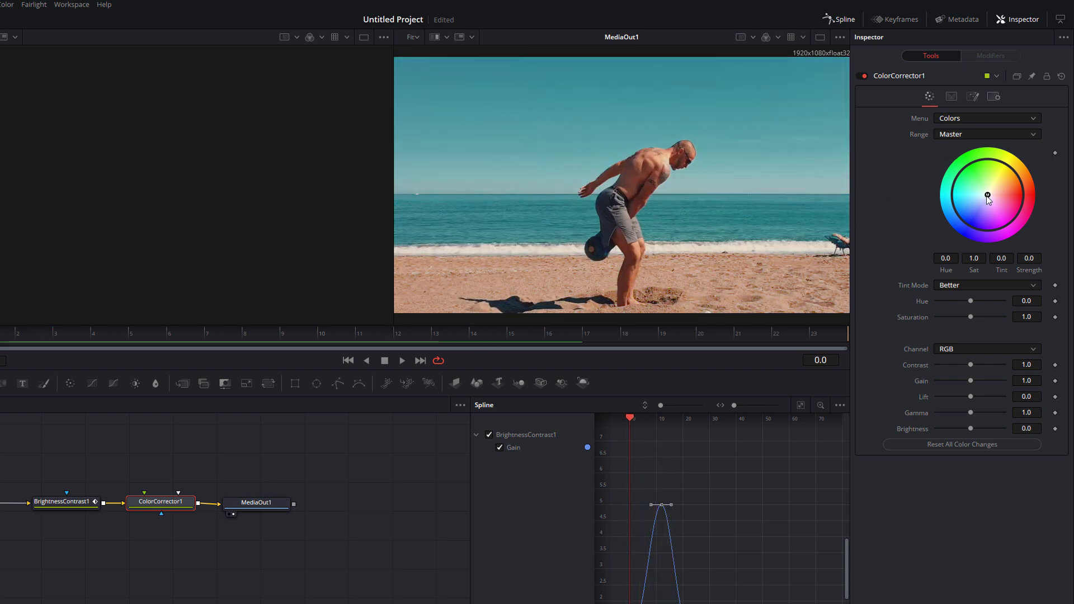
{"action": "left_click", "coordinate": [1056, 154]}
- Tint the colour wheel green at frame 12, preview playback from the start, and return to Edit
{"action": "left_click_drag", "start_coordinate": [380, 341], "coordinate": [407, 333]}
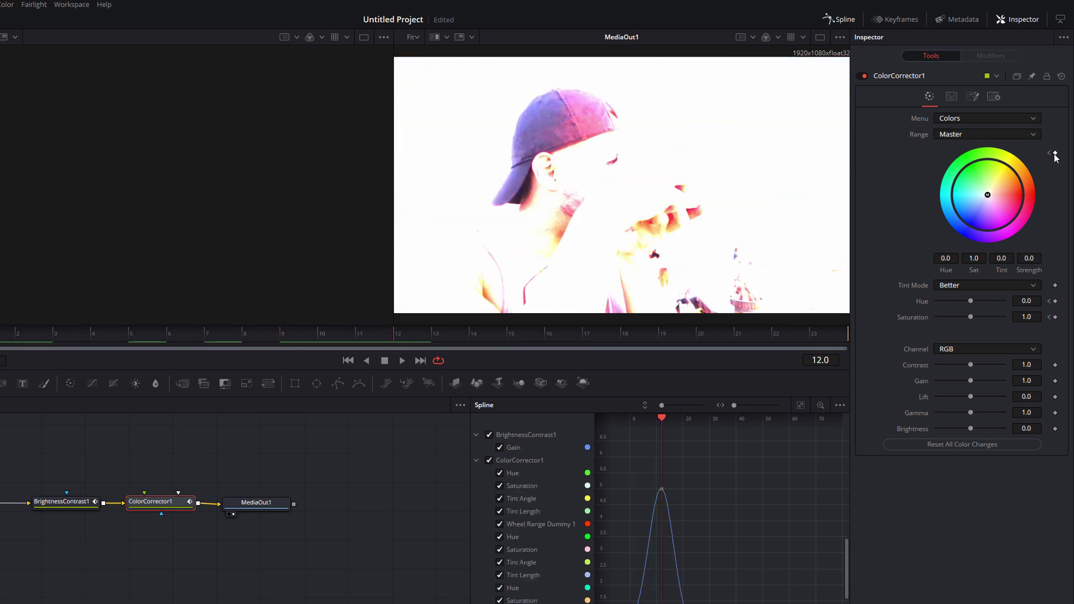
{"action": "key", "text": "space"}
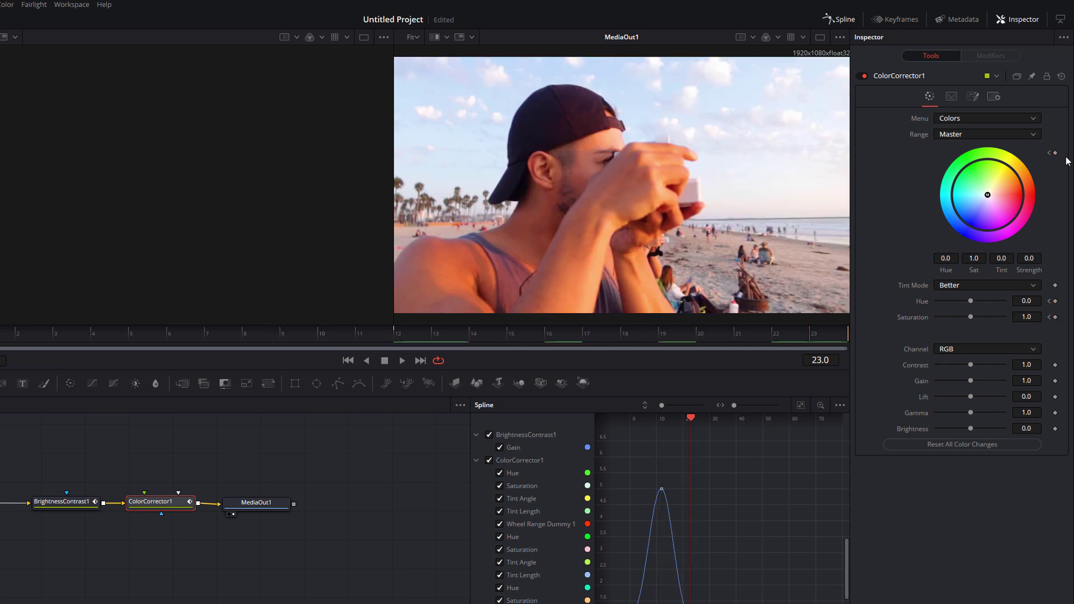
{"action": "left_click", "coordinate": [1050, 153]}
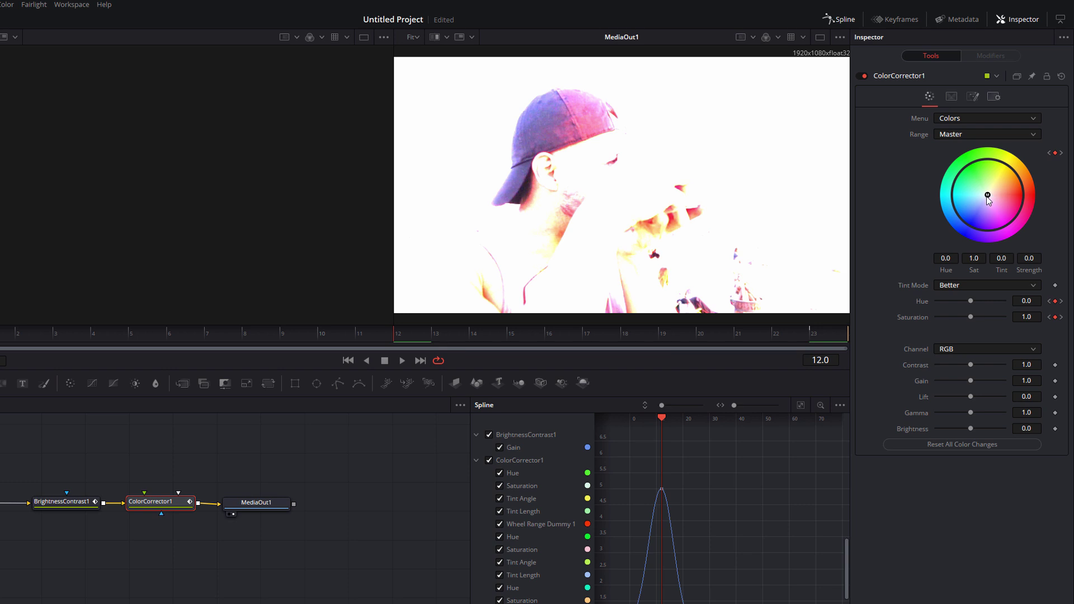
{"action": "left_click_drag", "start_coordinate": [987, 197], "coordinate": [971, 155]}
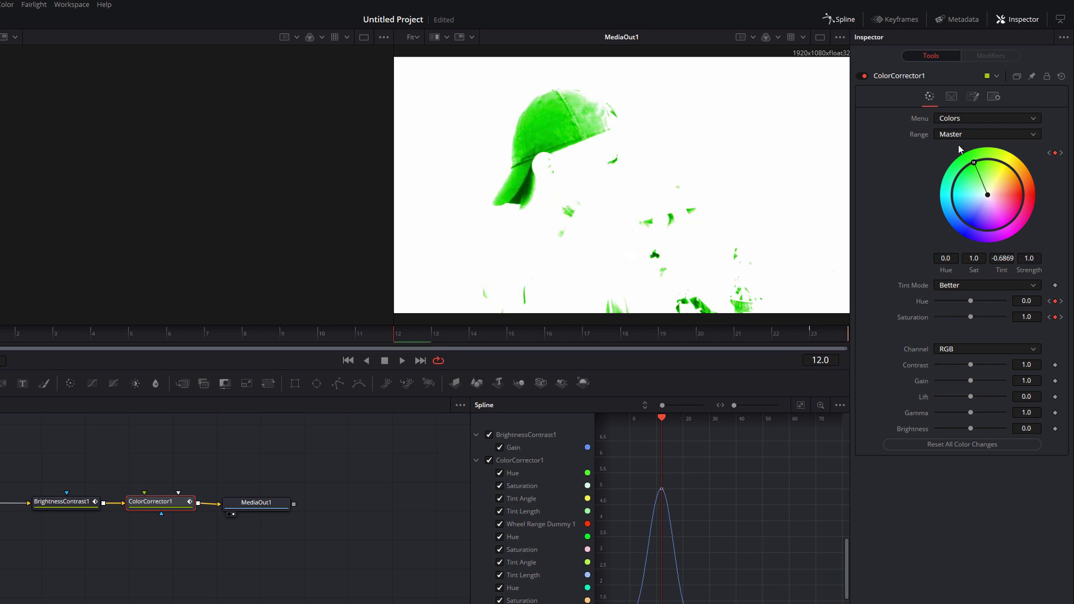
{"action": "key", "text": "Home"}
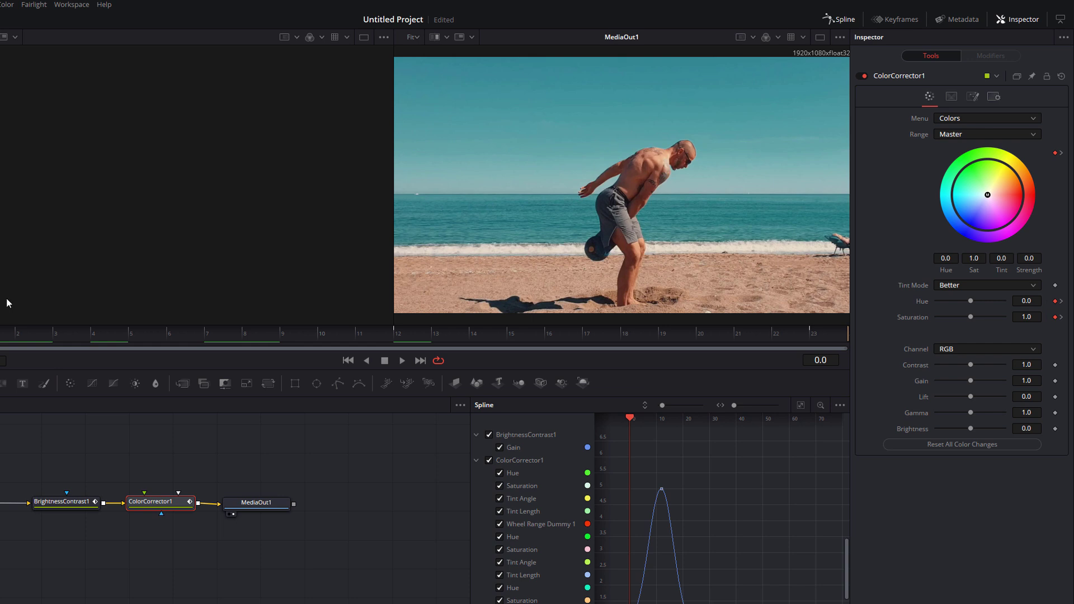
{"action": "key", "text": "space"}
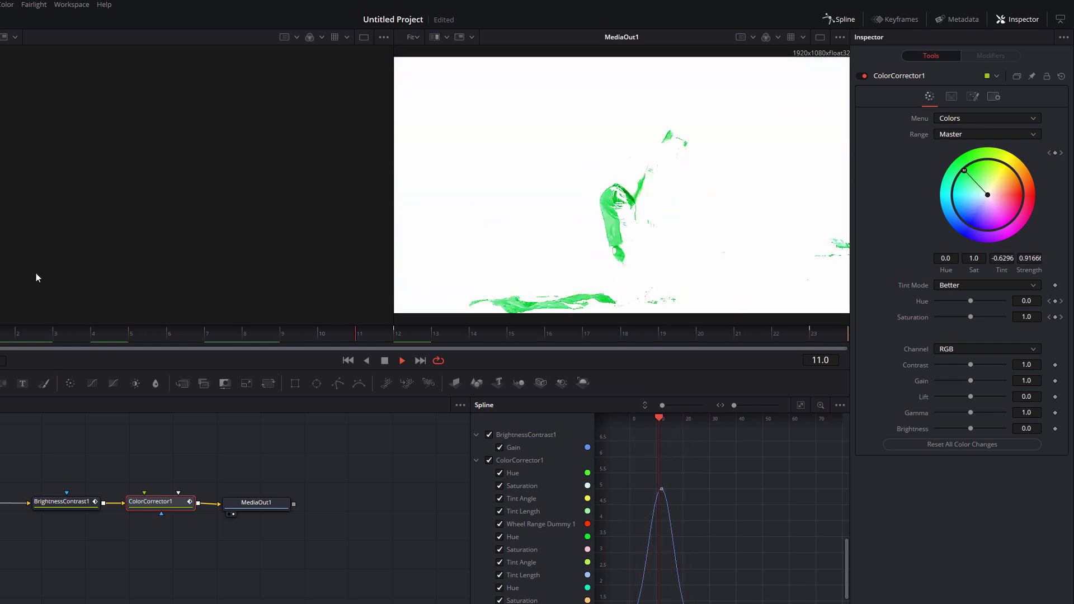
{"action": "left_click", "coordinate": [487, 598]}
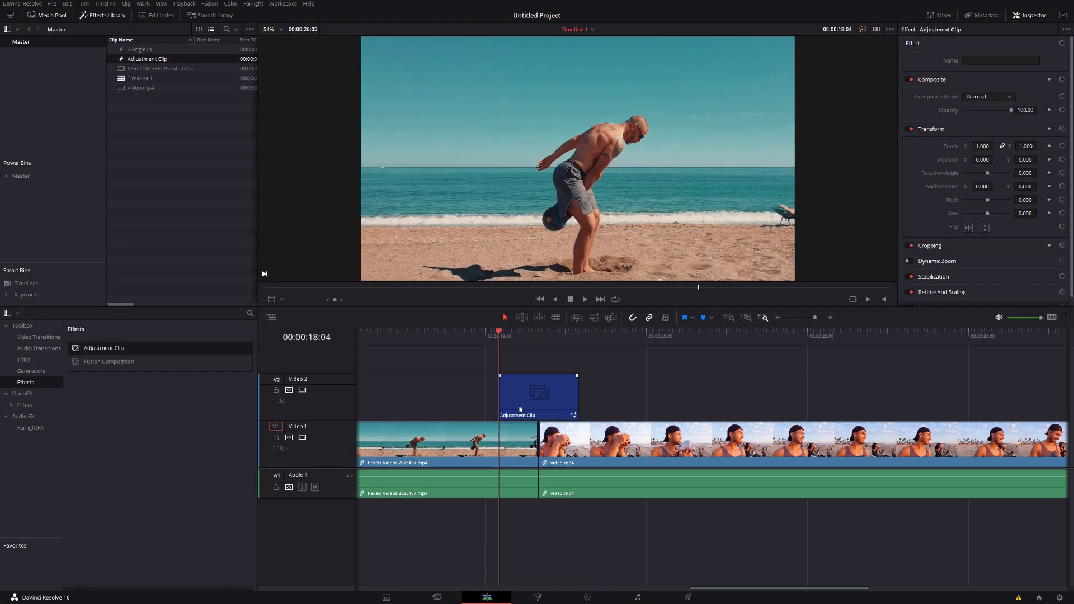
- Rename the Video 2 adjustment clip 'Green Bloom' in the Inspector and drag it into the Media Pool
{"action": "left_click", "coordinate": [520, 408]}
{"action": "left_click", "coordinate": [983, 59]}
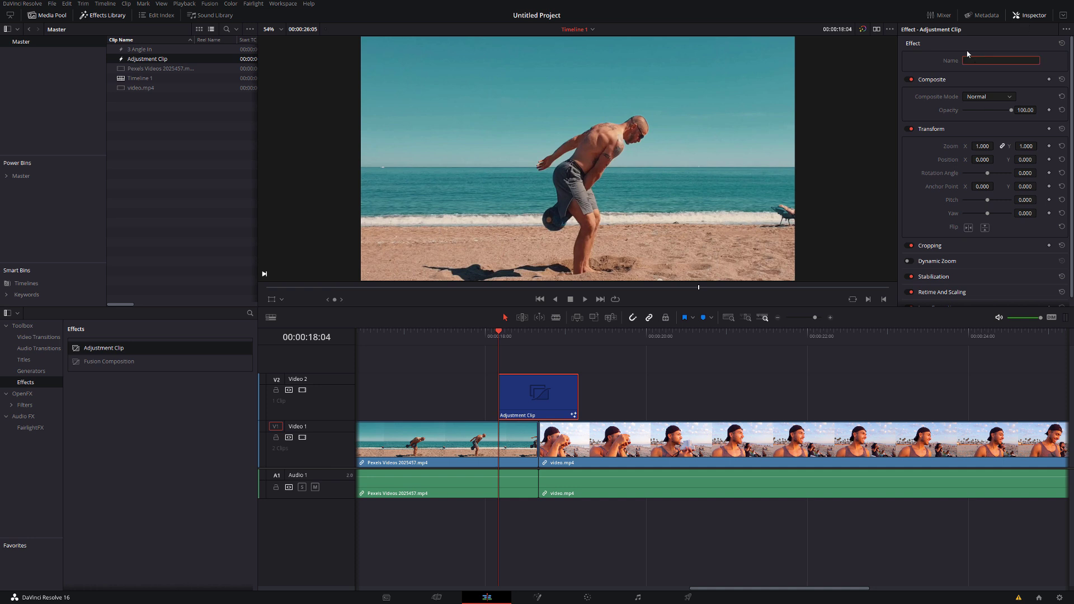
{"action": "type", "text": "Green Bloom"}
{"action": "left_click", "coordinate": [535, 398]}
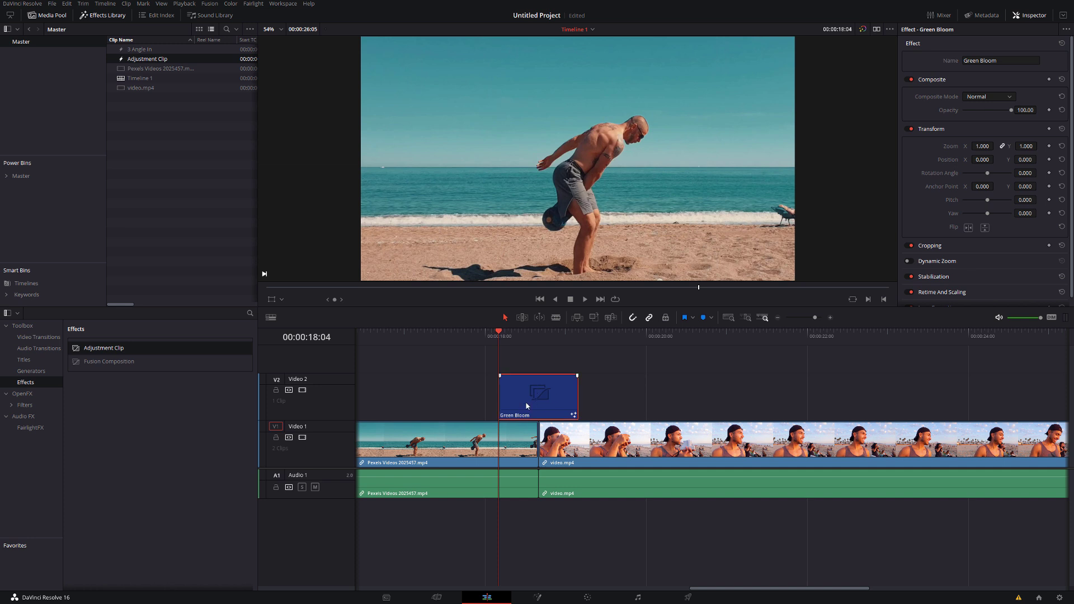
{"action": "left_click_drag", "start_coordinate": [227, 197], "coordinate": [172, 167]}
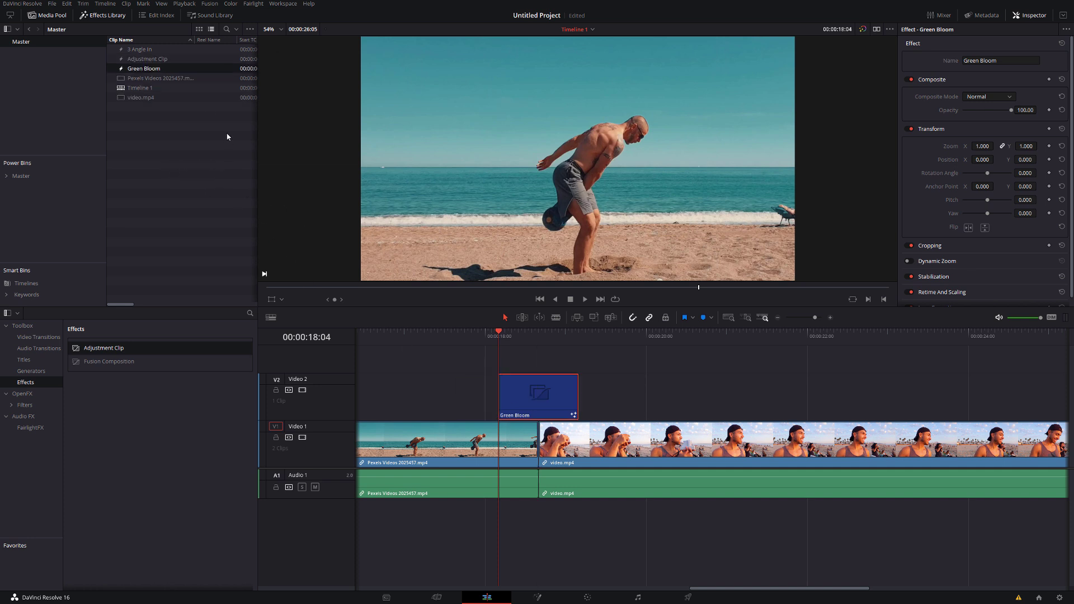
- Save Green Bloom to the Master power bin, replace the Video 2 copy with it, and play back
{"action": "left_click", "coordinate": [30, 177]}
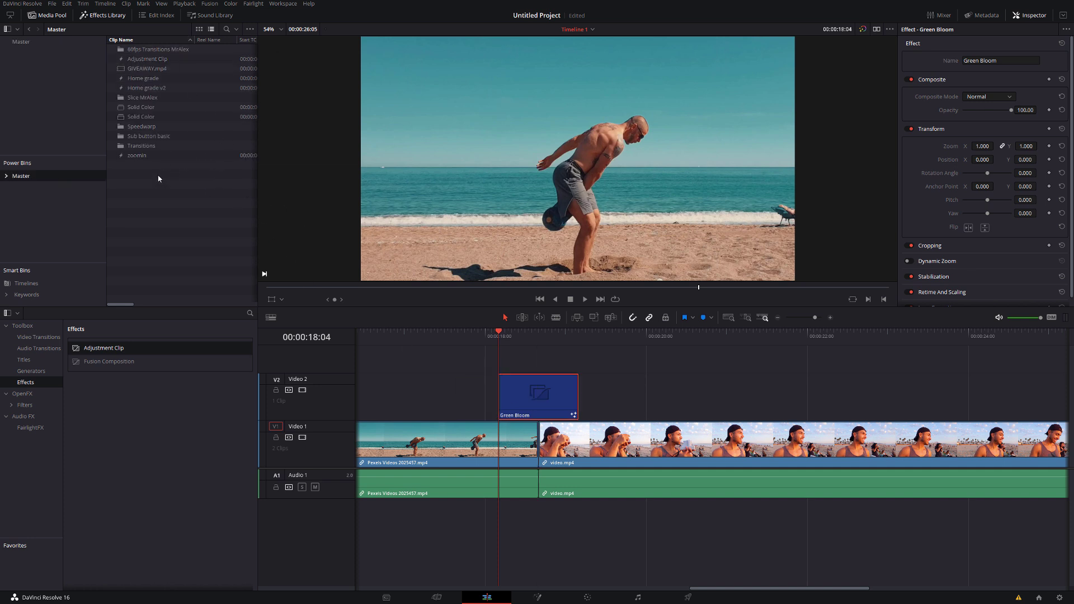
{"action": "left_click_drag", "start_coordinate": [547, 395], "coordinate": [201, 264]}
{"action": "left_click", "coordinate": [548, 412]}
{"action": "key", "text": "Delete"}
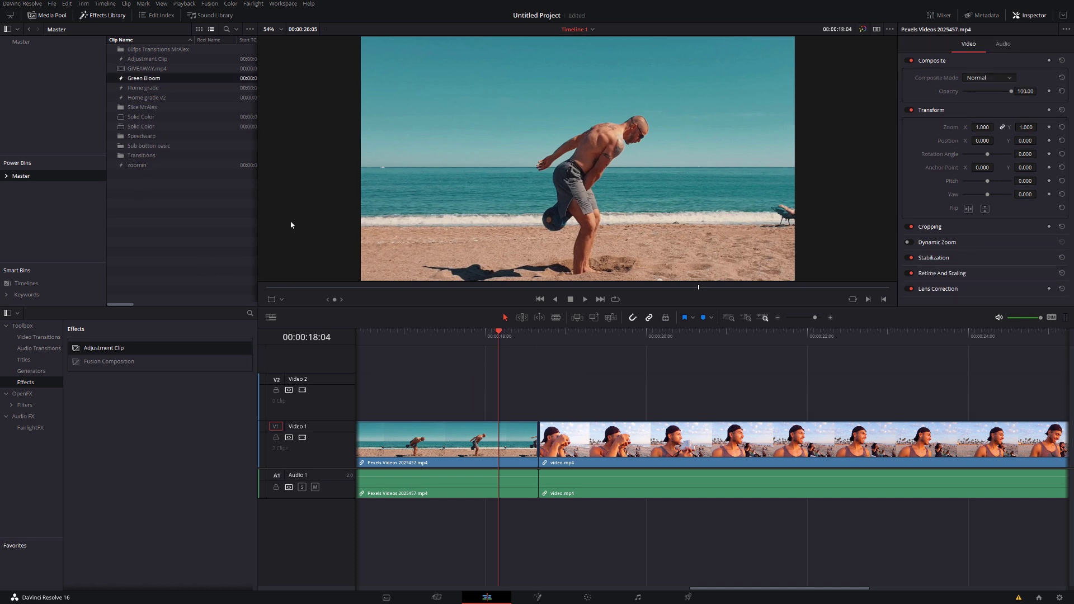
{"action": "left_click_drag", "start_coordinate": [155, 78], "coordinate": [515, 409]}
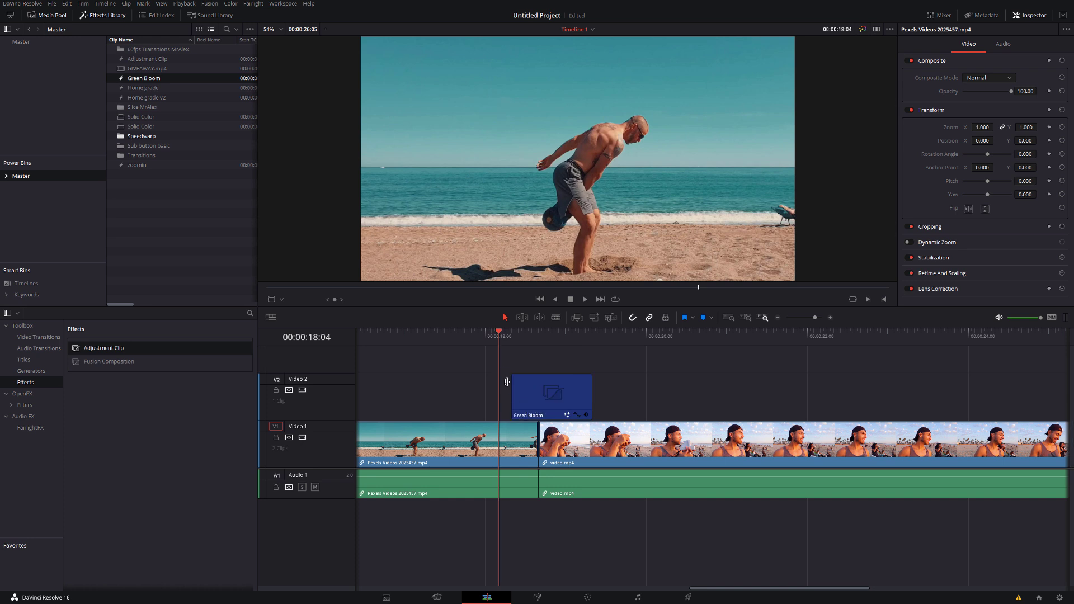
{"action": "key", "text": "space"}
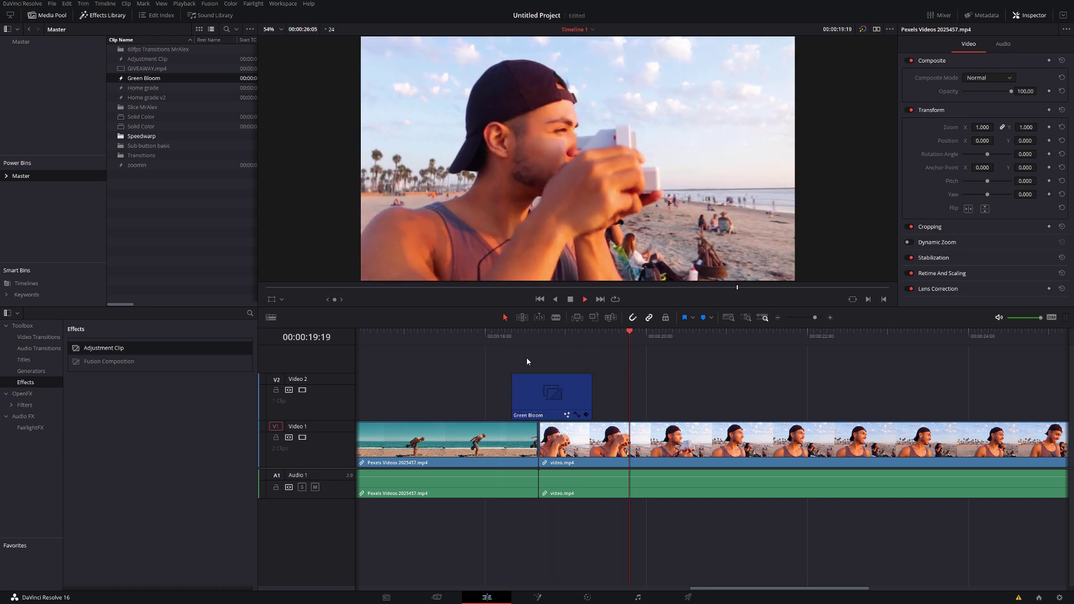